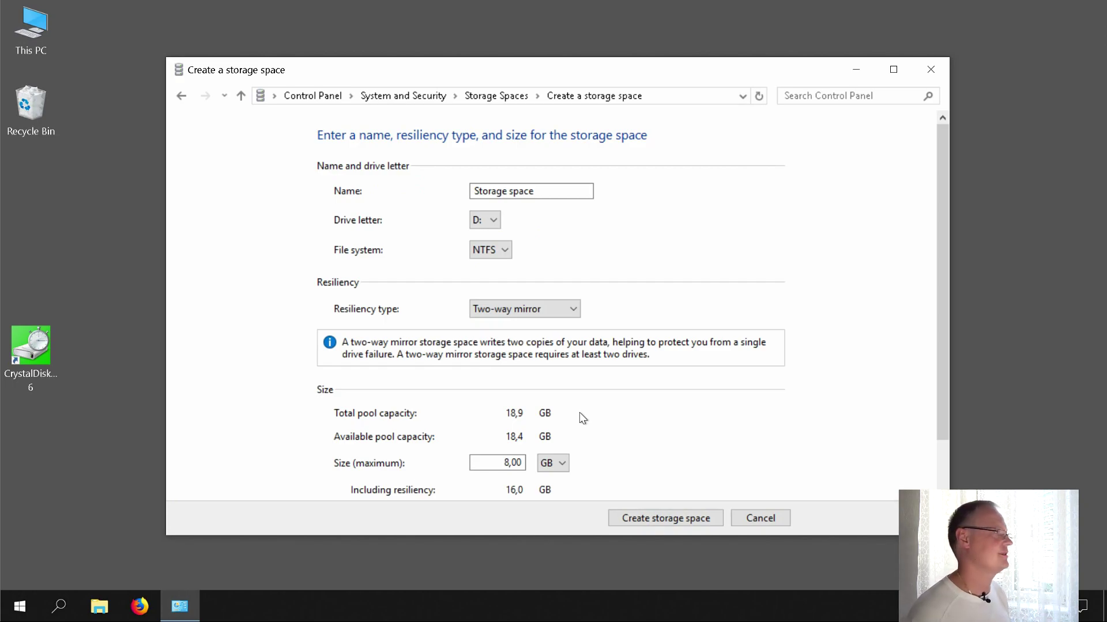
Step: Create a two-way mirror storage space on drive D: with NTFS and a maximum size of 5 GB, keeping the default name
click(541, 191)
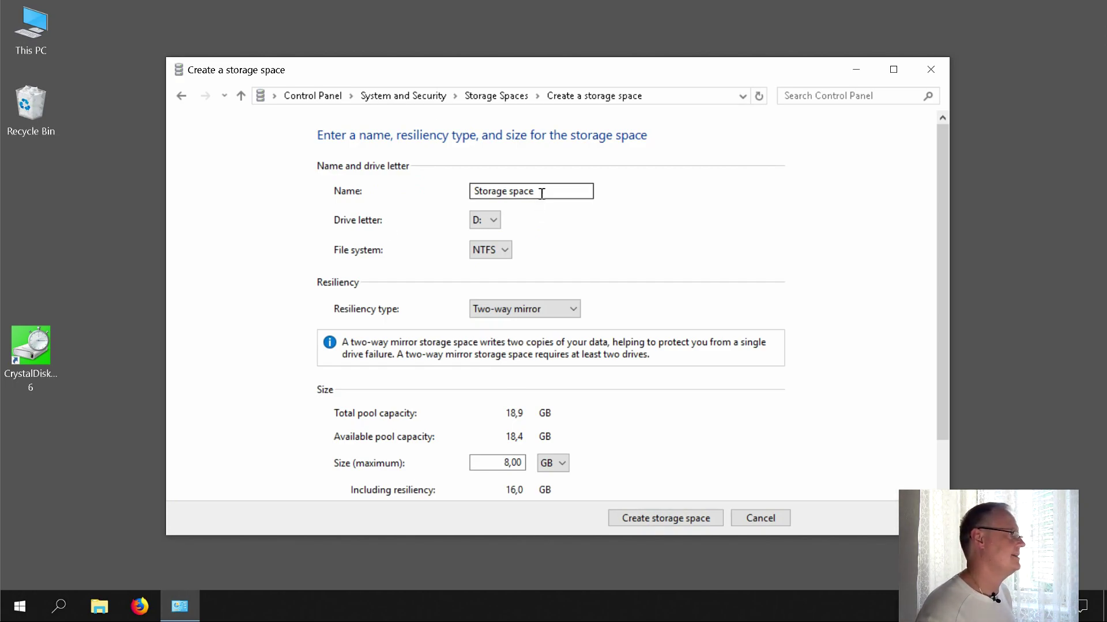
key(ctrl+a)
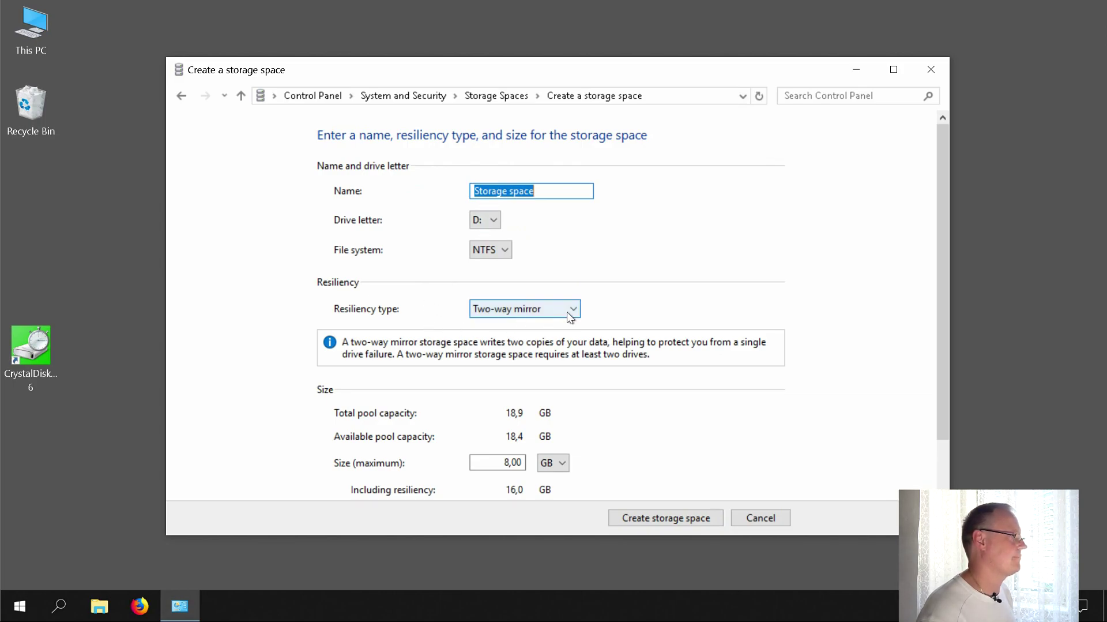
drag(940, 311, 940, 452)
double_click(512, 405)
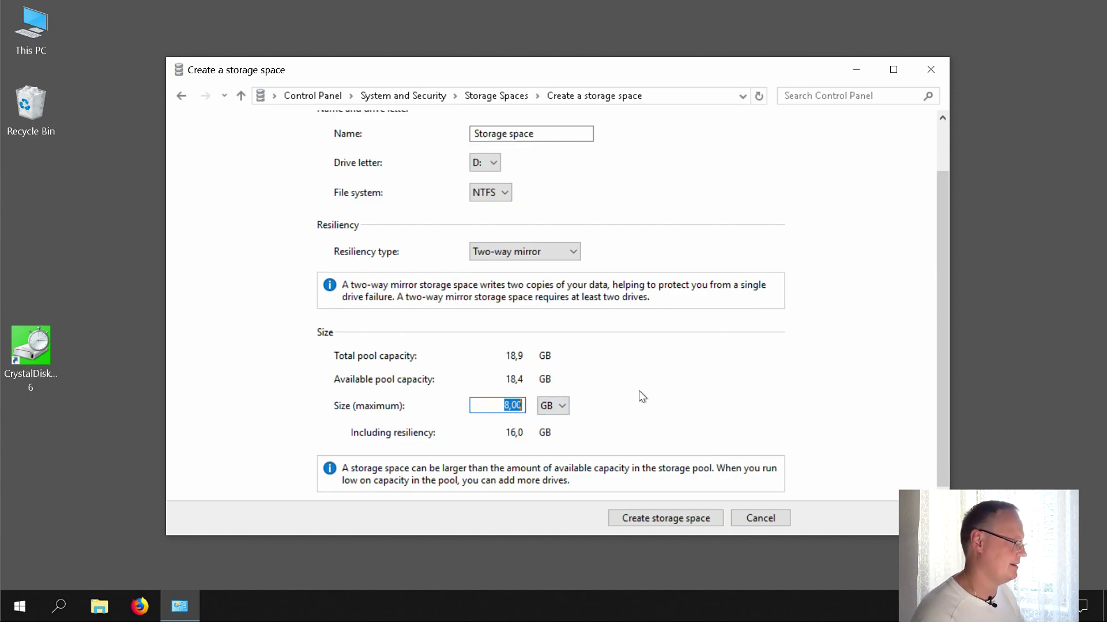
text(5)
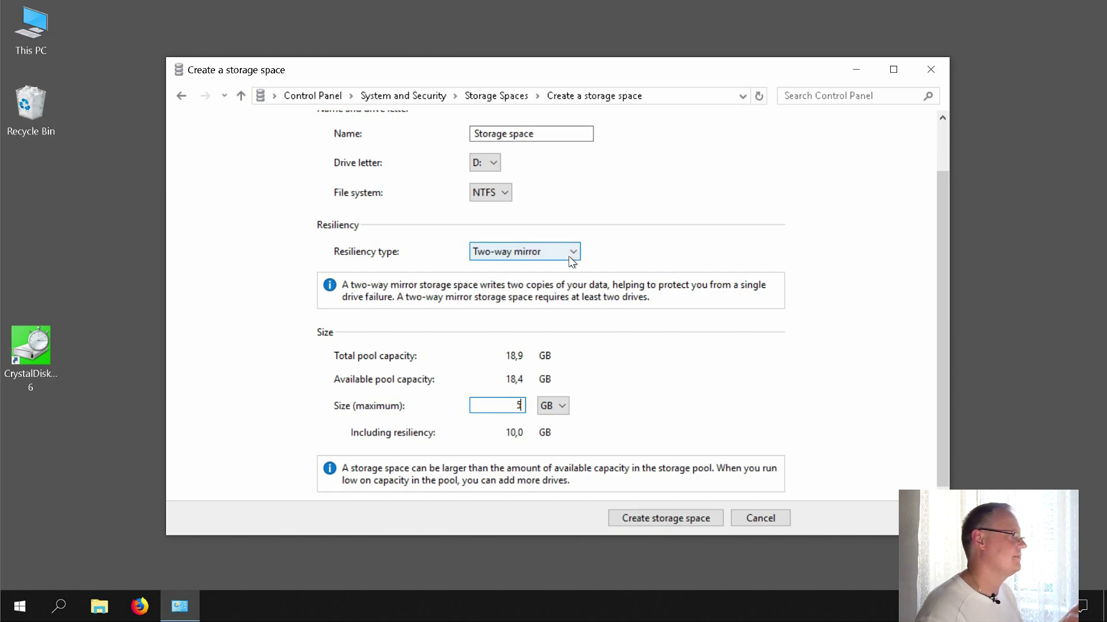
click(494, 164)
click(495, 164)
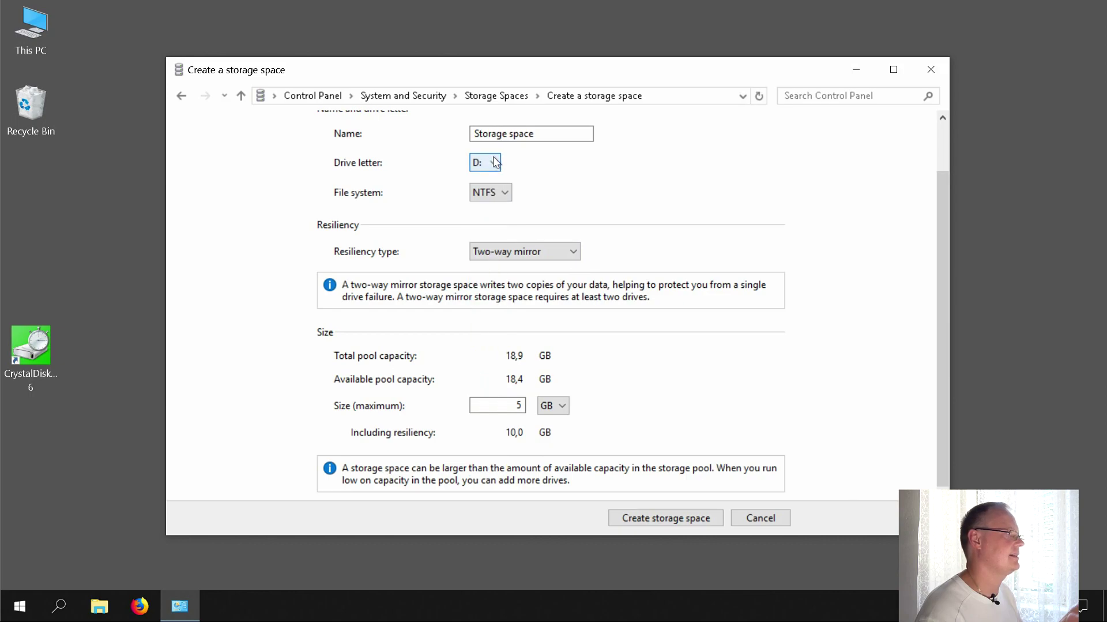
click(644, 515)
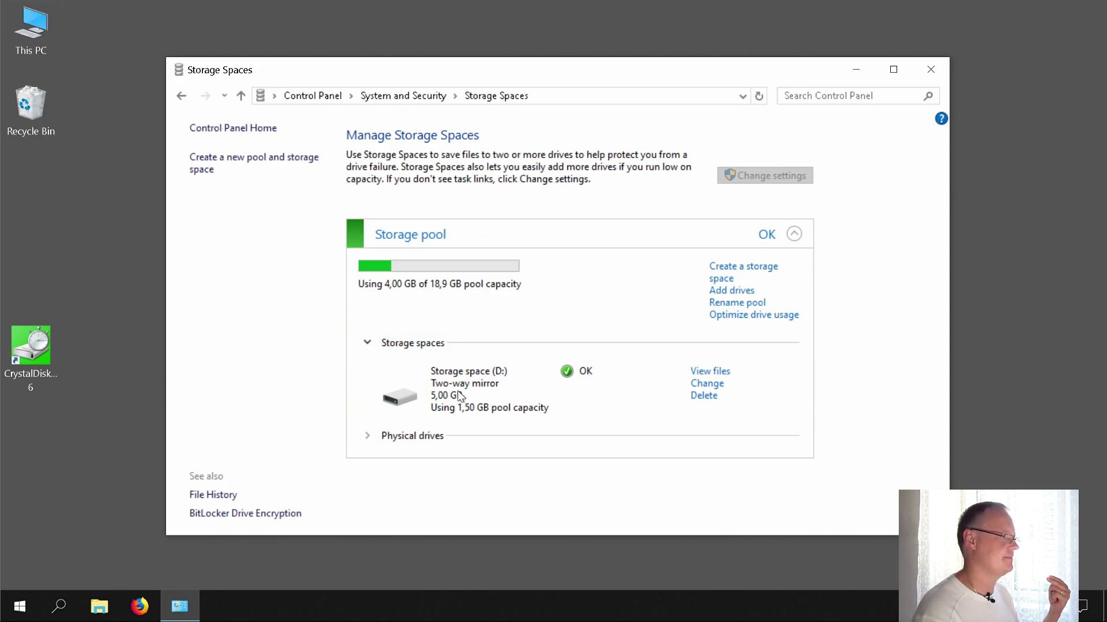
Step: Expand the storage pool's physical drives and examine their usage alongside the mirrored storage space
click(368, 434)
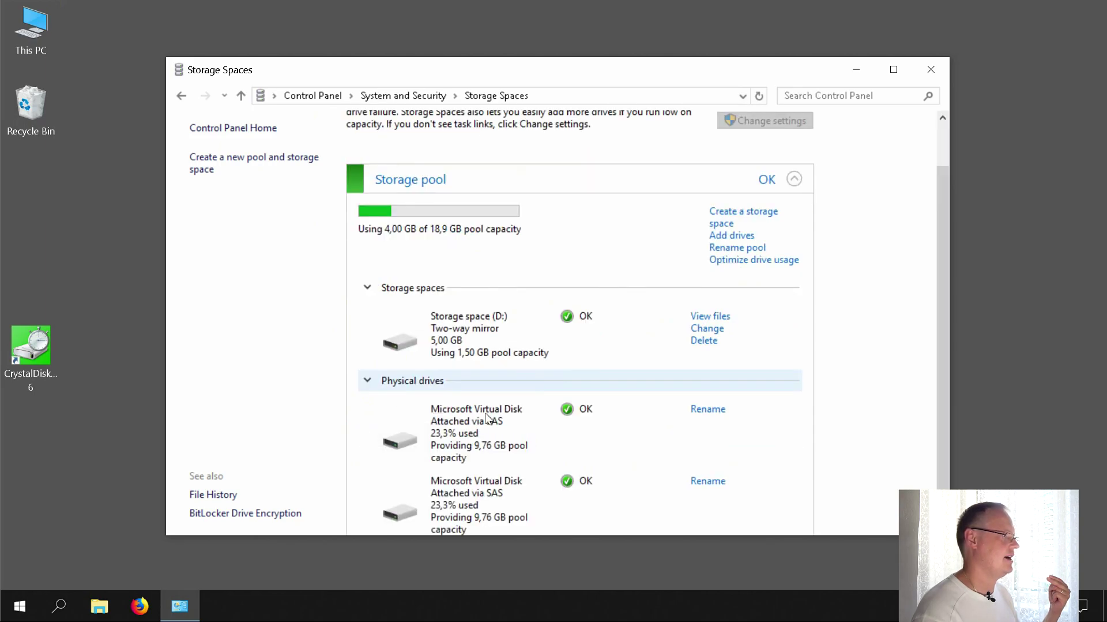
scroll(542, 383, down, 1)
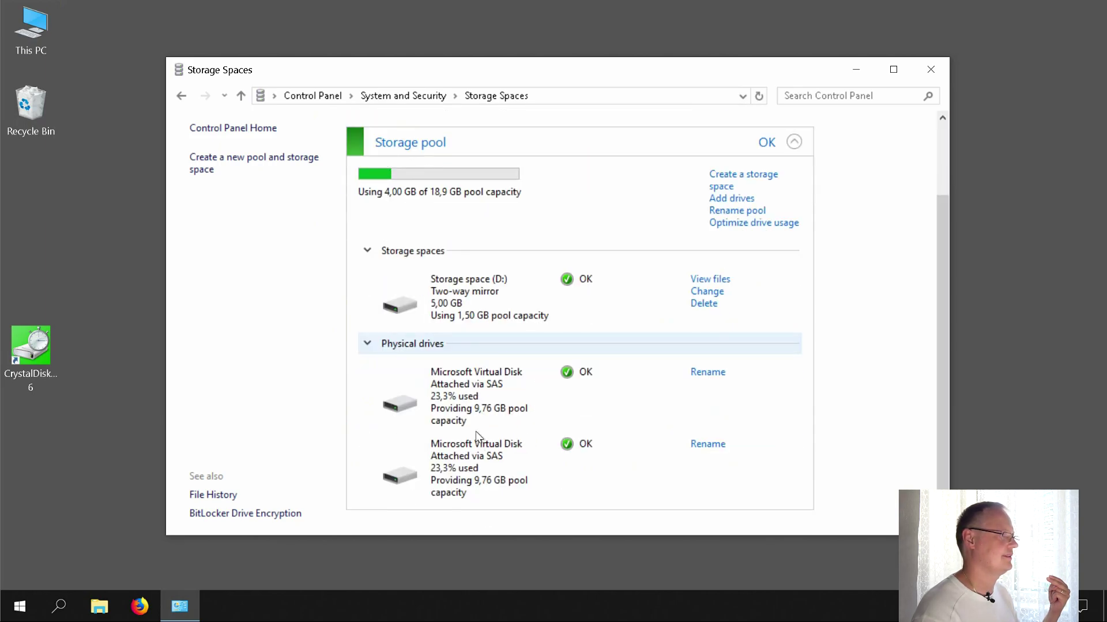
scroll(472, 389, up, 1)
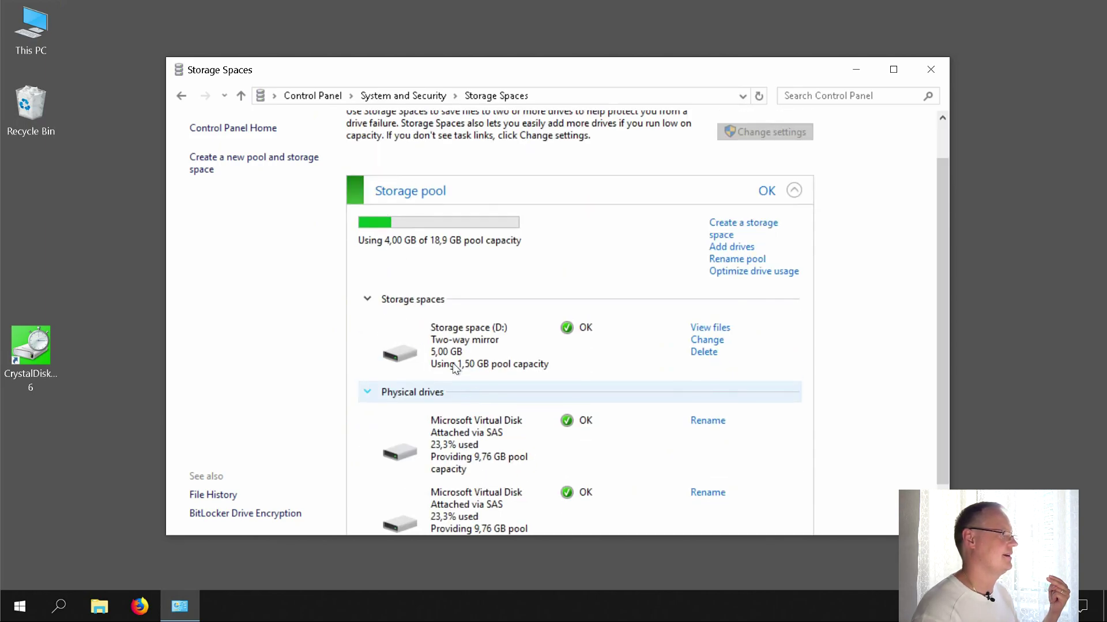
Step: Open This PC to inspect the Local Disk (C:) and Storage space (D:) drives, and move its window clear of Storage Spaces
click(43, 33)
double_click(43, 33)
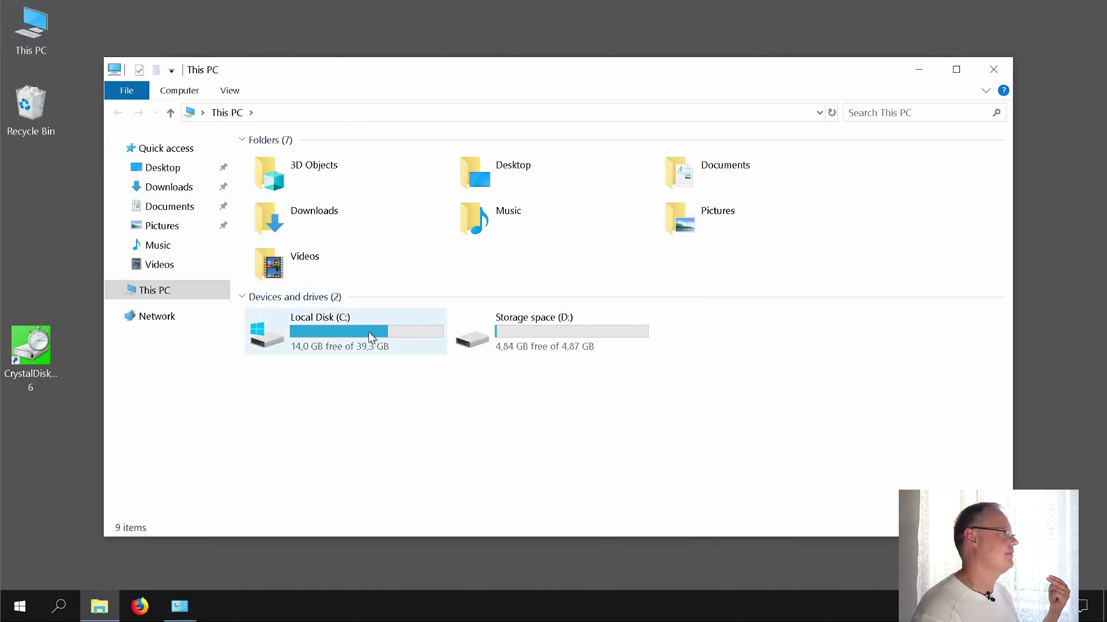
click(327, 350)
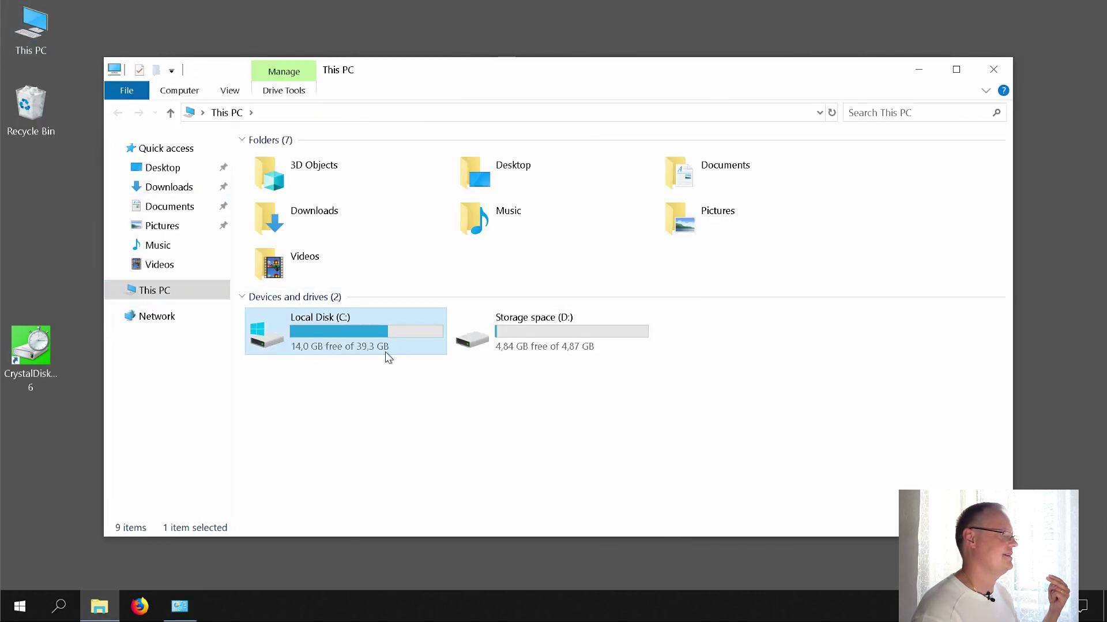
click(522, 338)
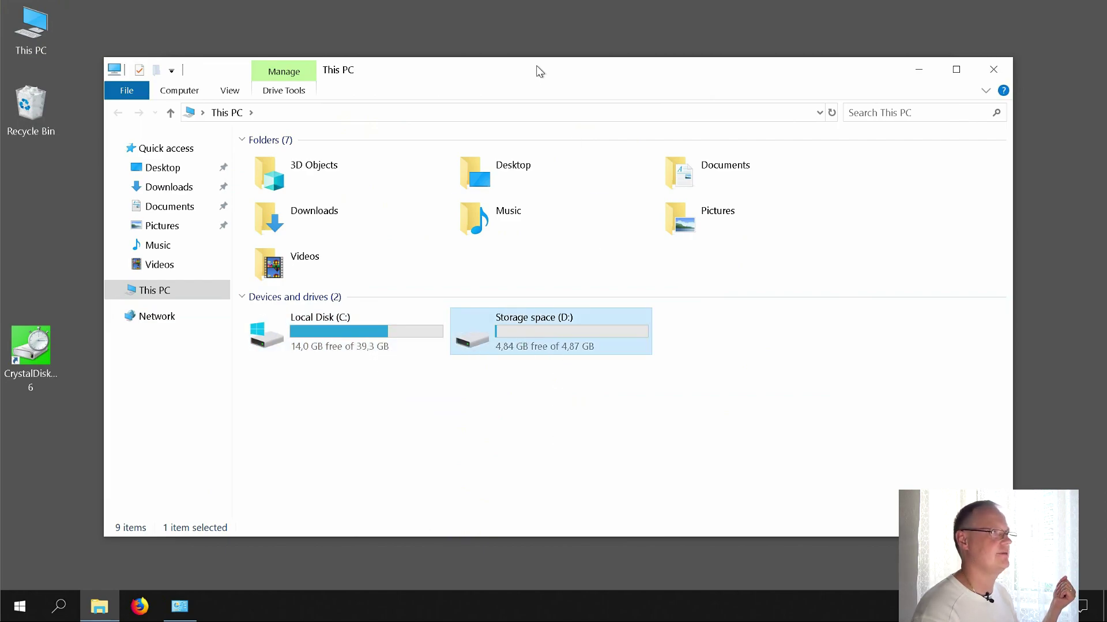
drag(539, 70, 611, 272)
drag(619, 353, 635, 554)
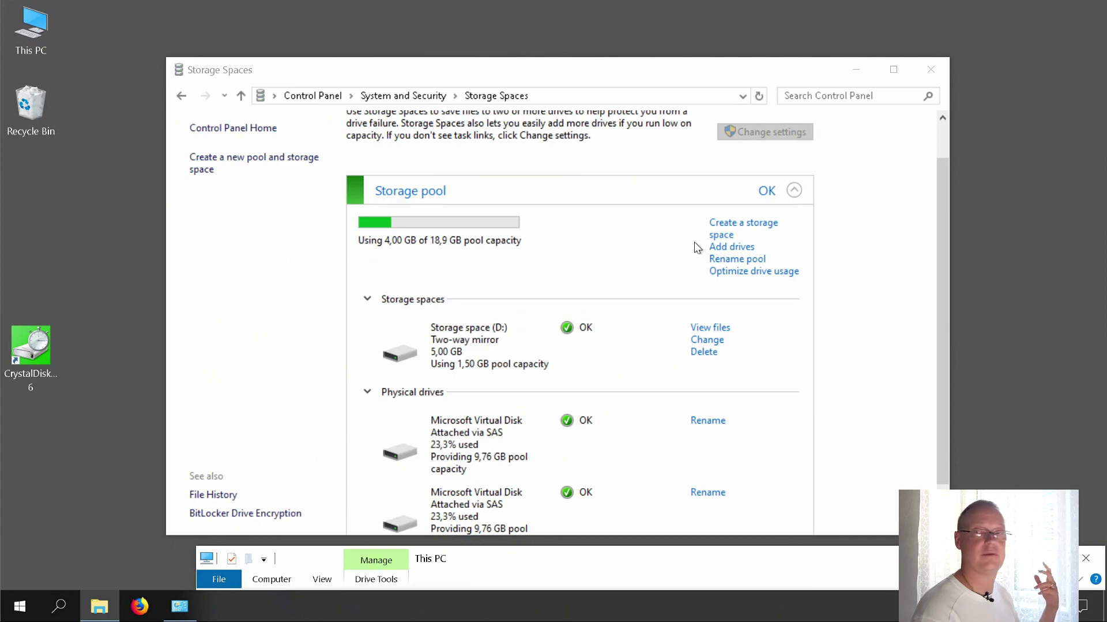
Step: Start a second storage space in the pool and name it "Virtual Disk - Striping"
click(720, 228)
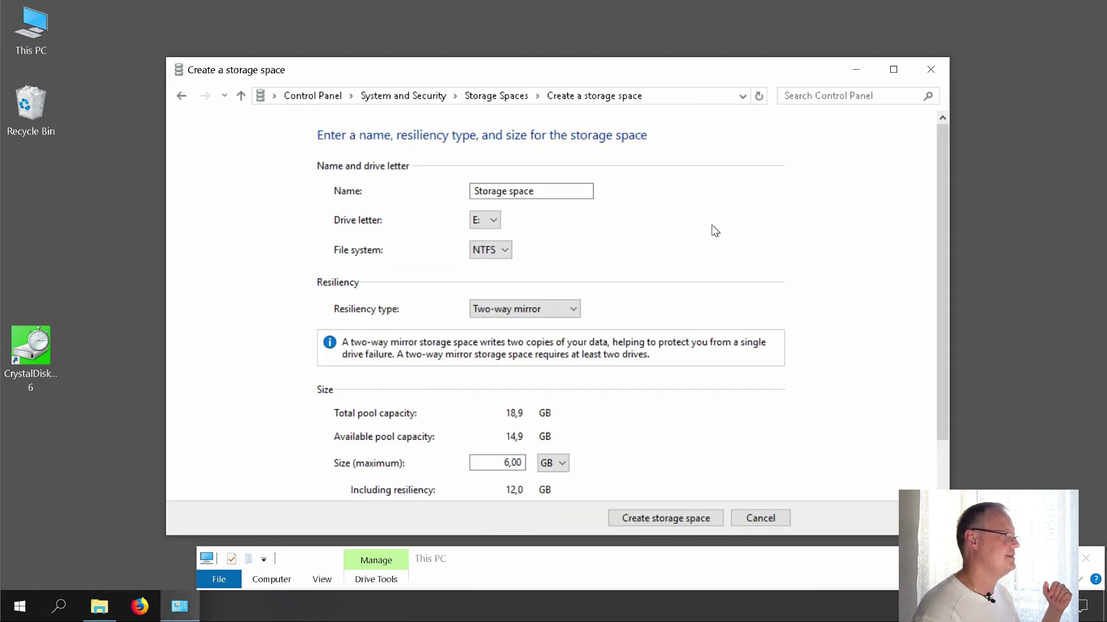
click(556, 191)
drag(472, 190, 600, 198)
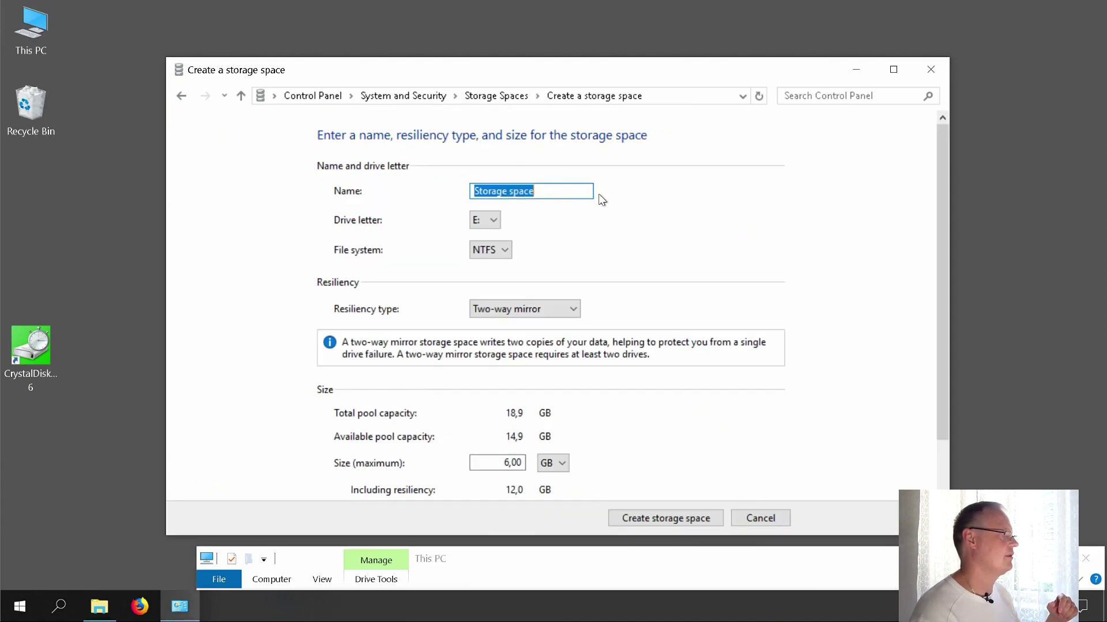
text(Vir)
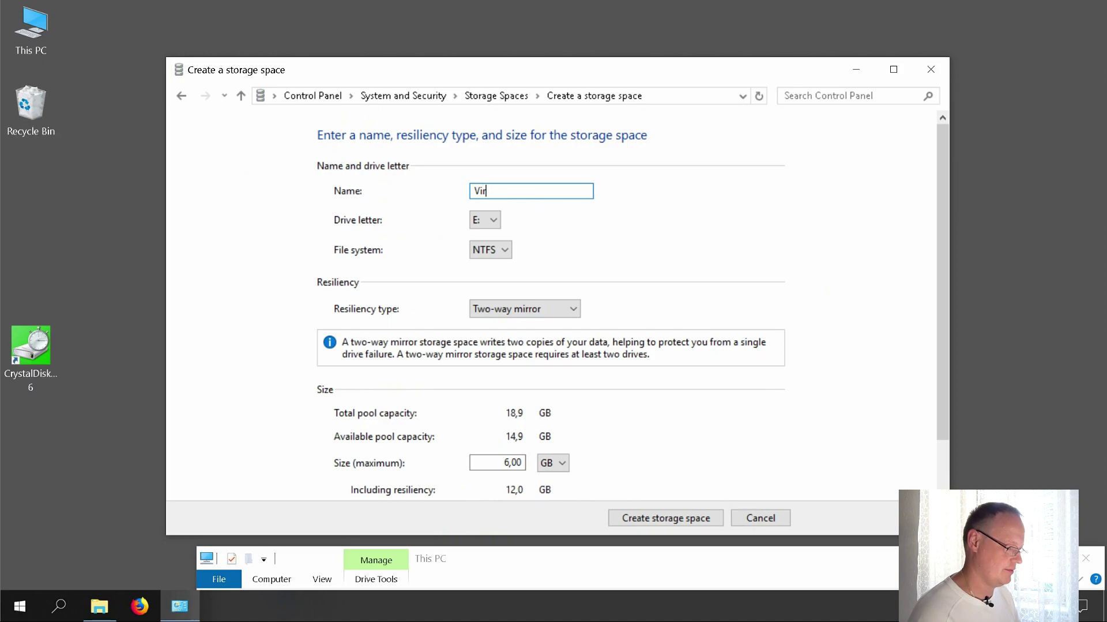
text(tual Disk)
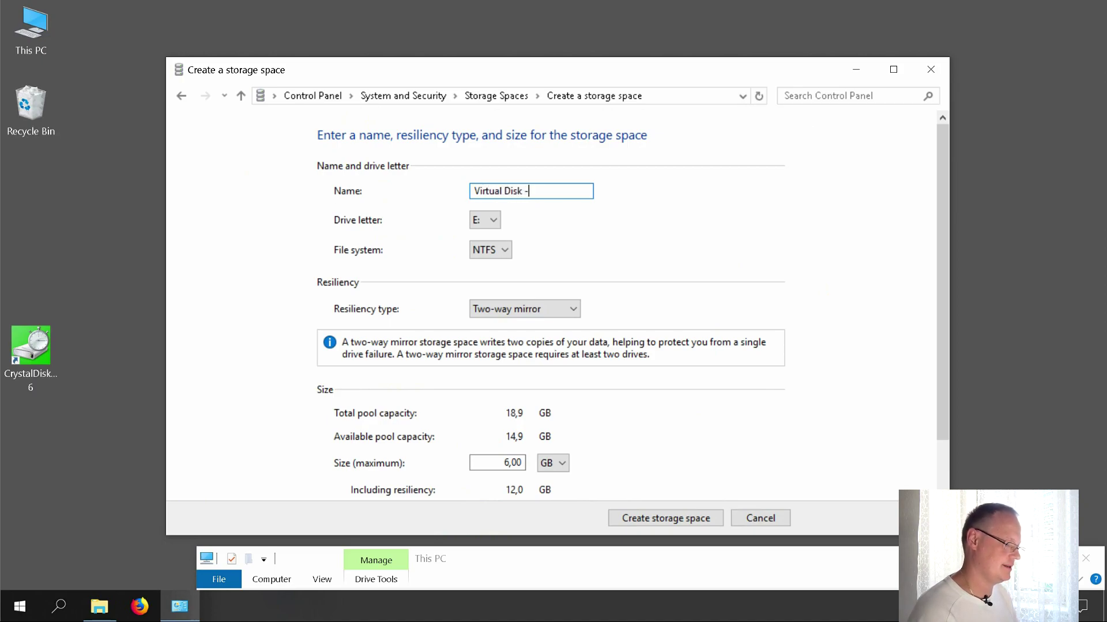
text( - Striping)
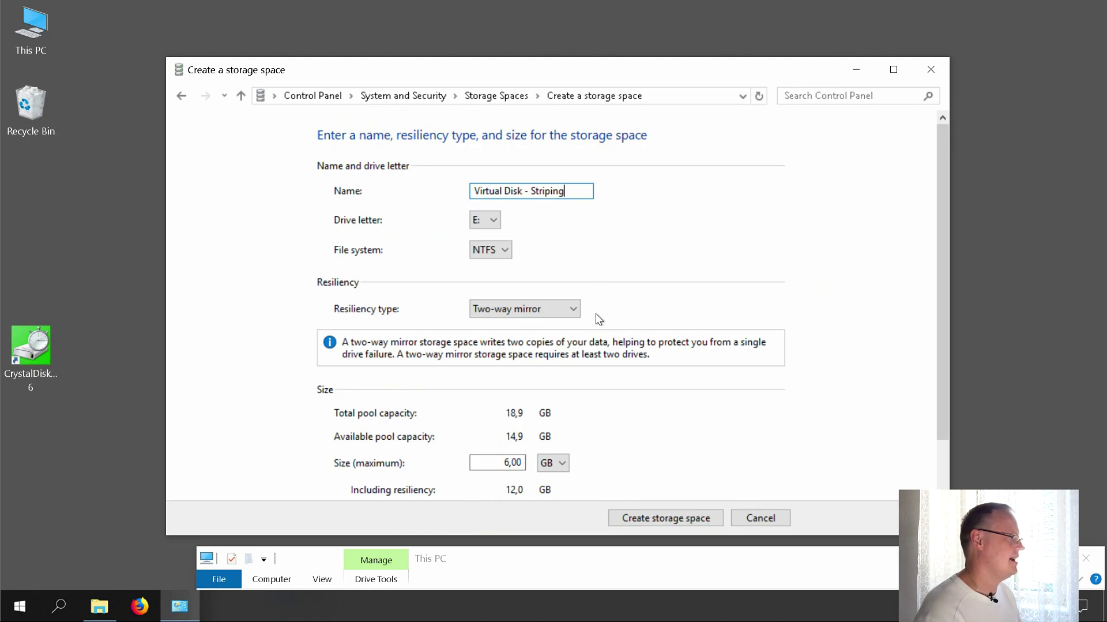
Step: Set the new space's resiliency to Simple (no resiliency) and its maximum size to 5 GB, and create it
click(572, 310)
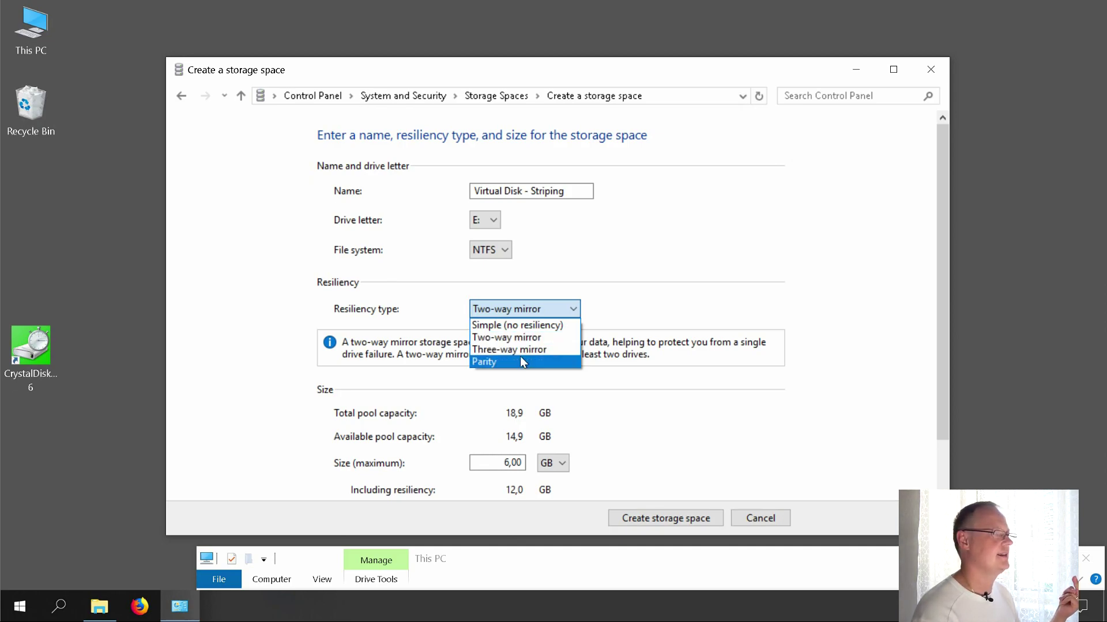
click(556, 325)
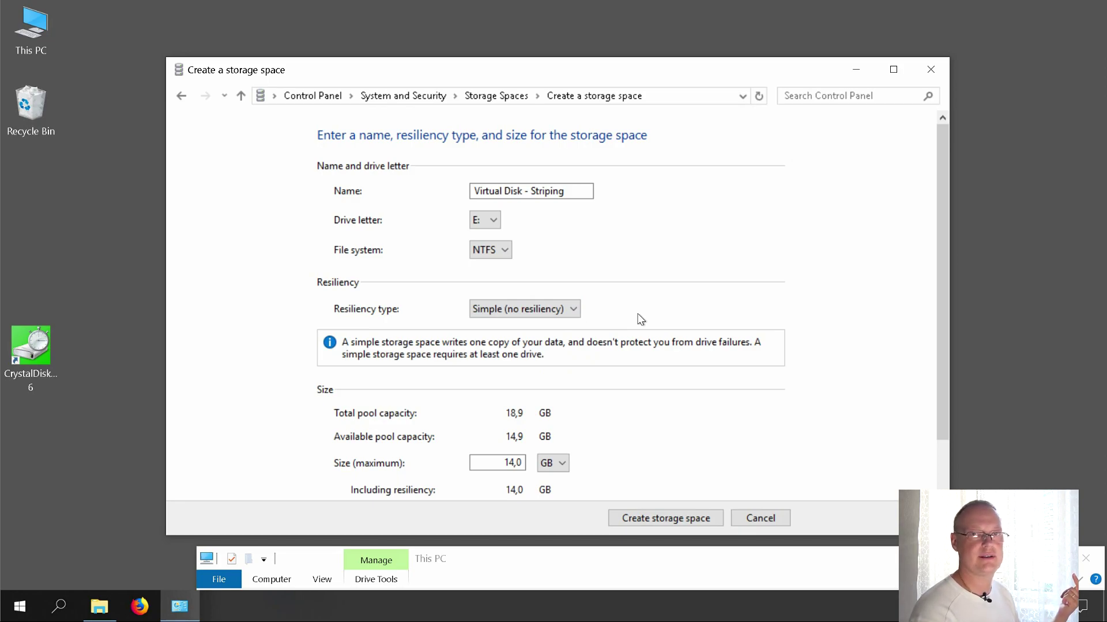
drag(496, 461, 524, 461)
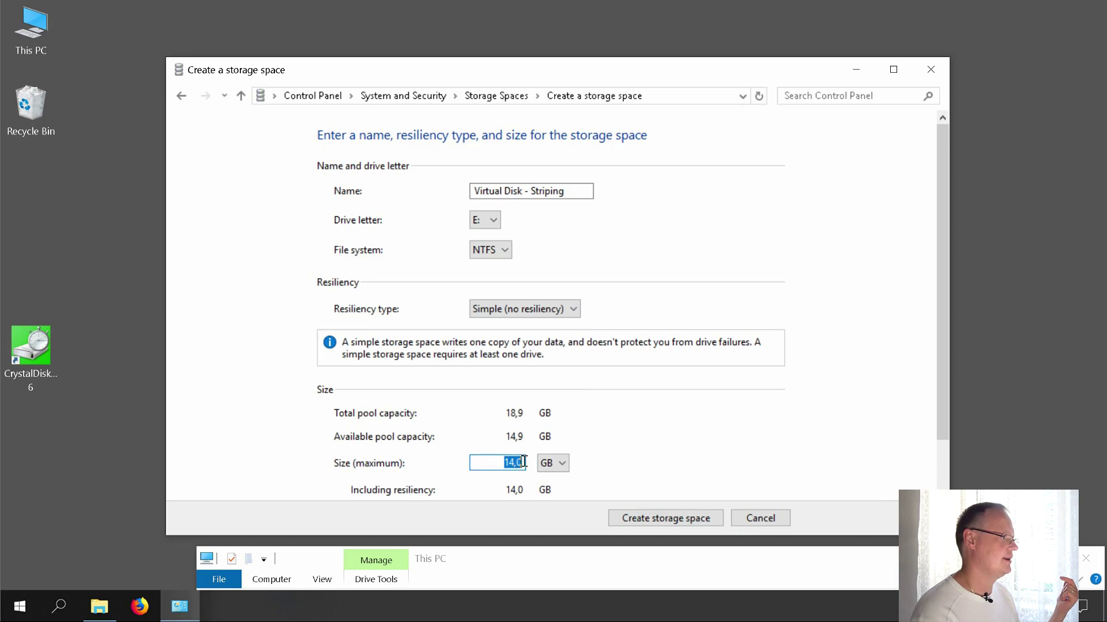
text(5)
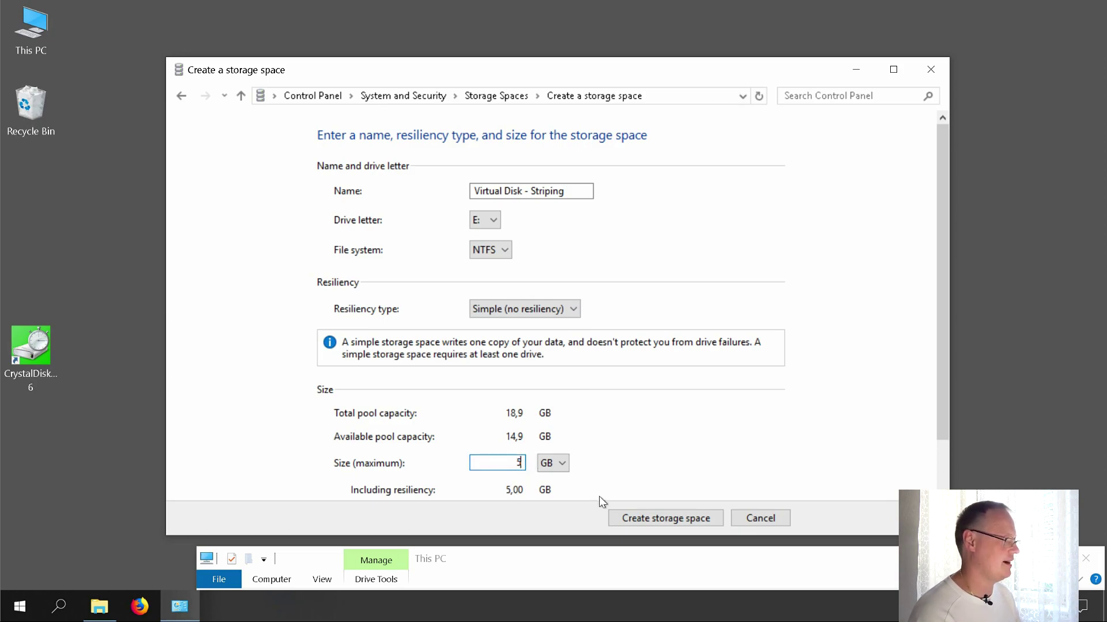
click(662, 520)
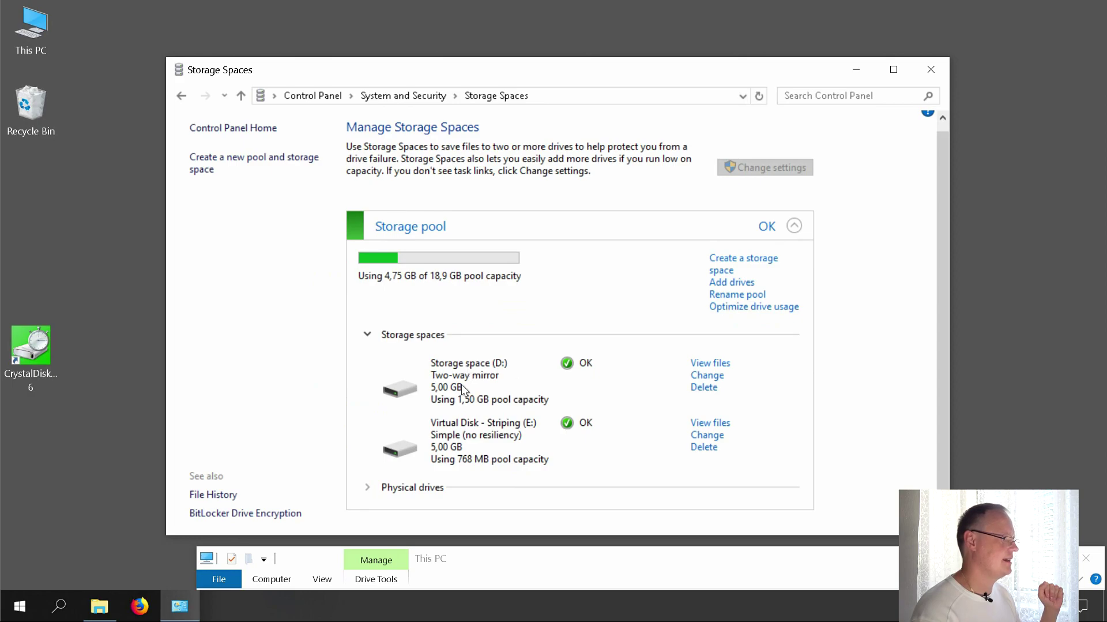
Step: Rename the two-way mirror storage space on D: to "Vrtual Disk - Mirroring" and apply the change
click(708, 374)
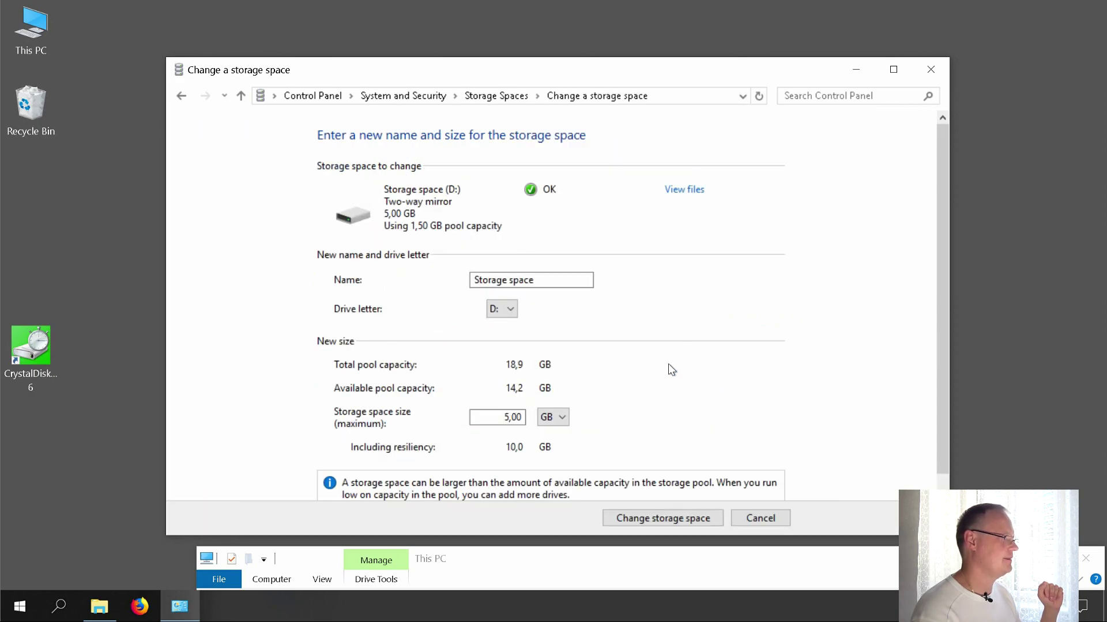
drag(472, 280, 544, 286)
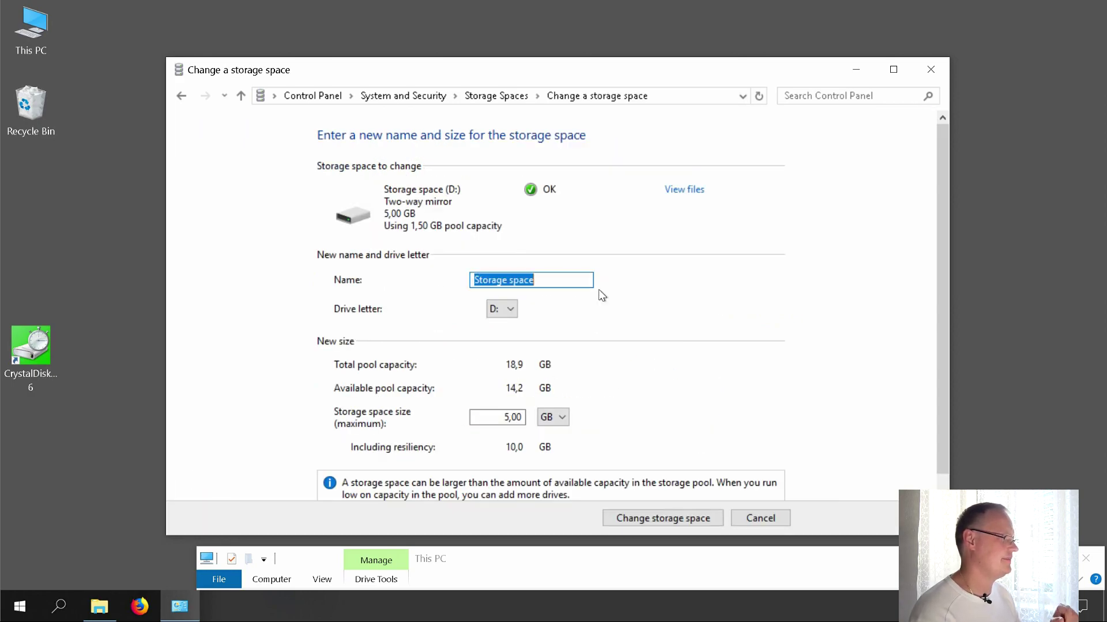
text(Vrtual Disk - Mir)
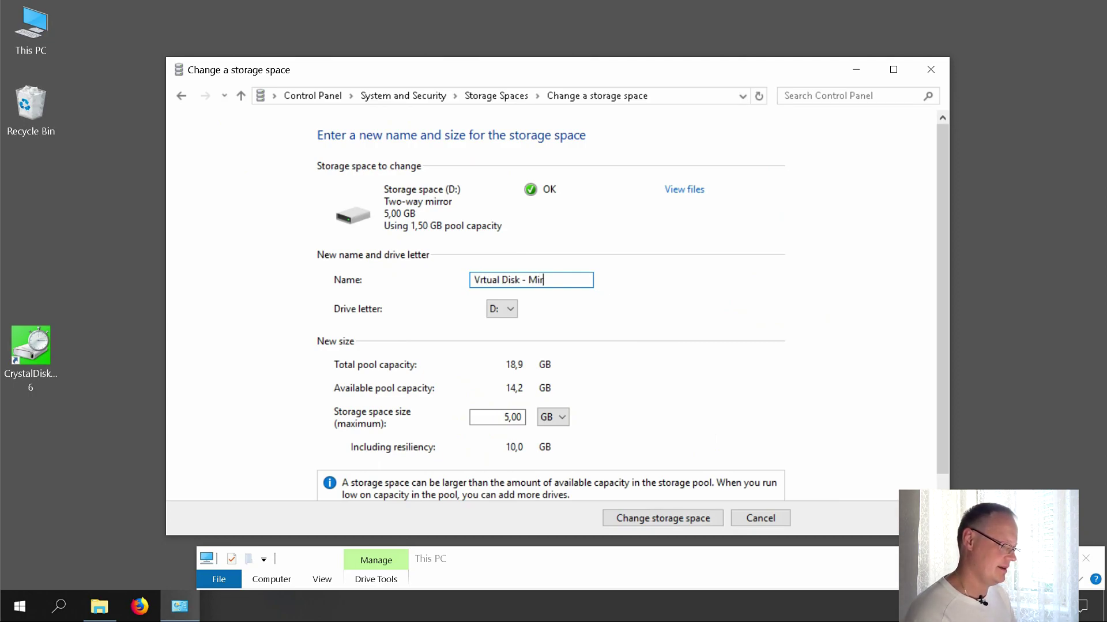
text(roring)
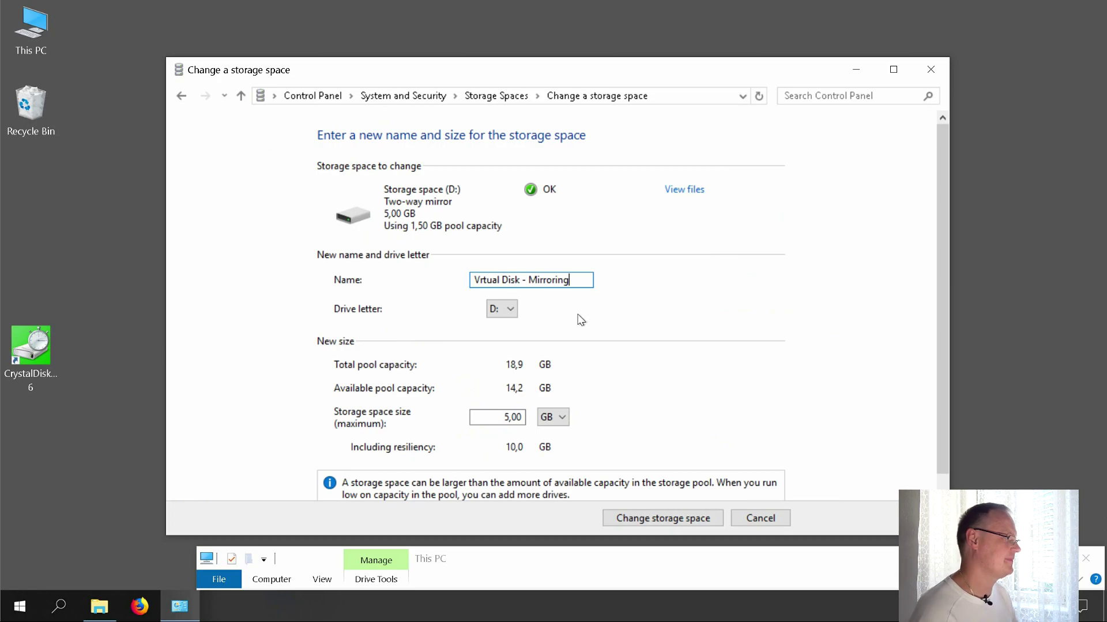
click(679, 521)
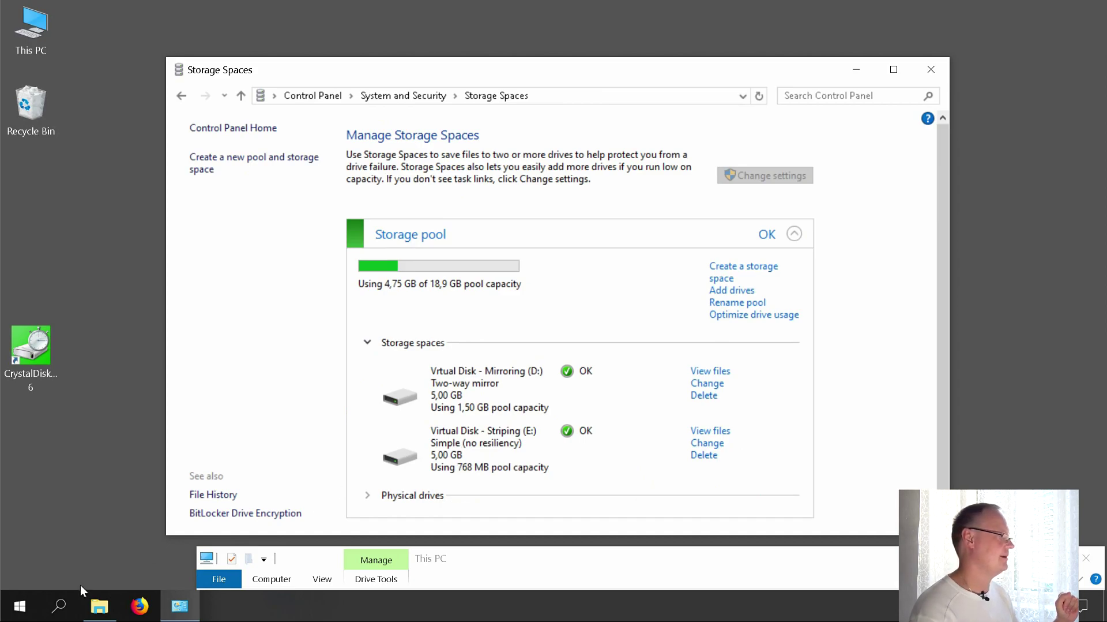
Step: Bring up This PC to inspect the mirroring (D:) and striping (E:) virtual disks, and minimize the window
click(96, 605)
drag(493, 563, 435, 185)
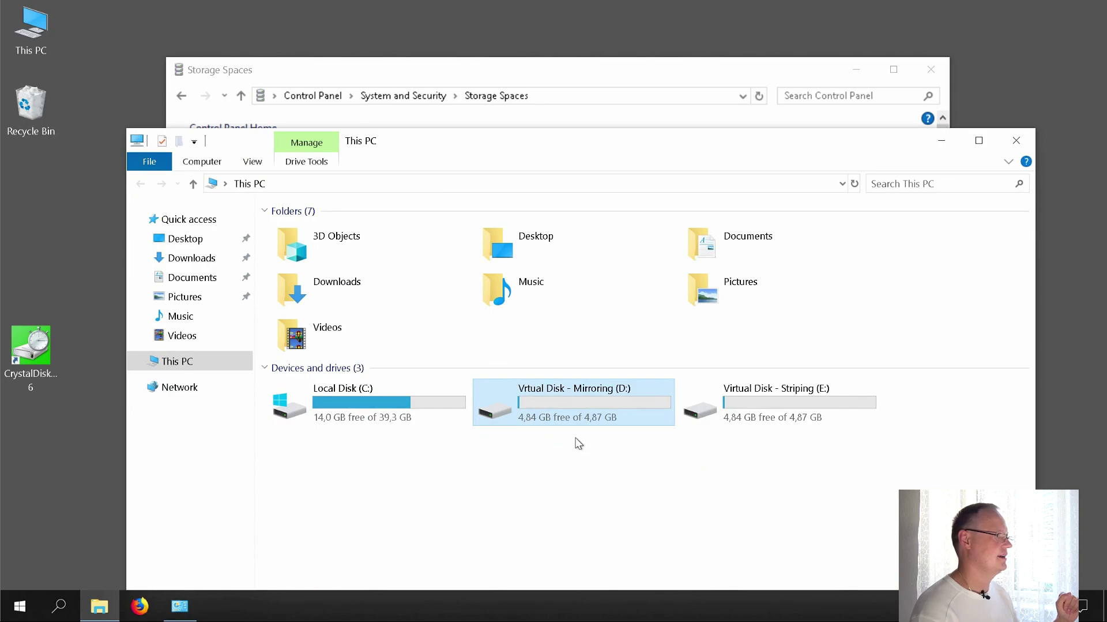
click(754, 416)
click(651, 406)
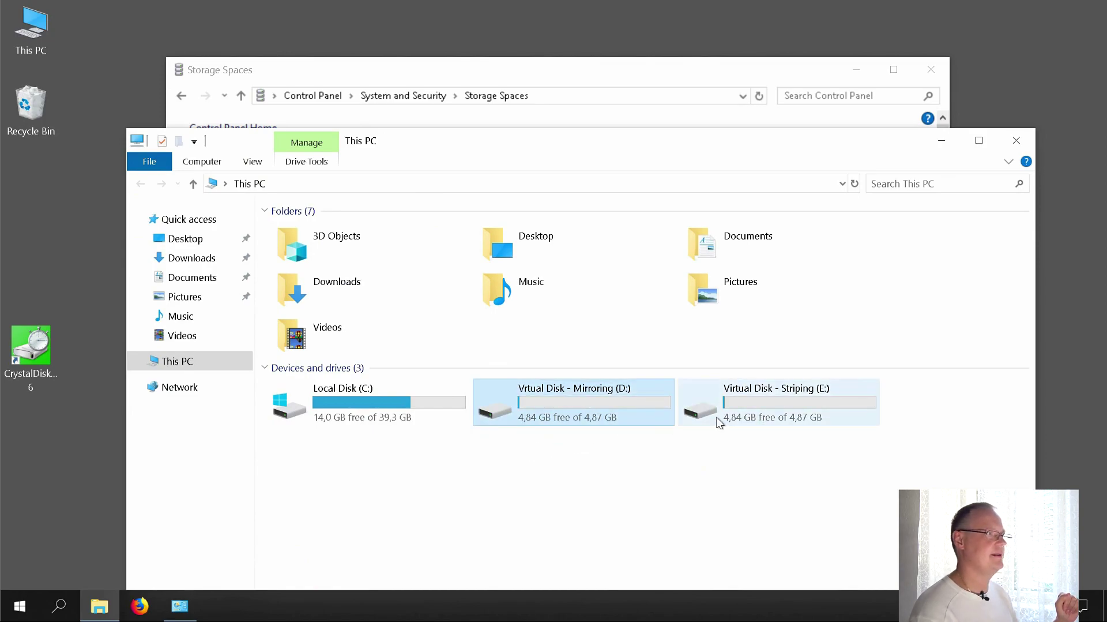
click(720, 422)
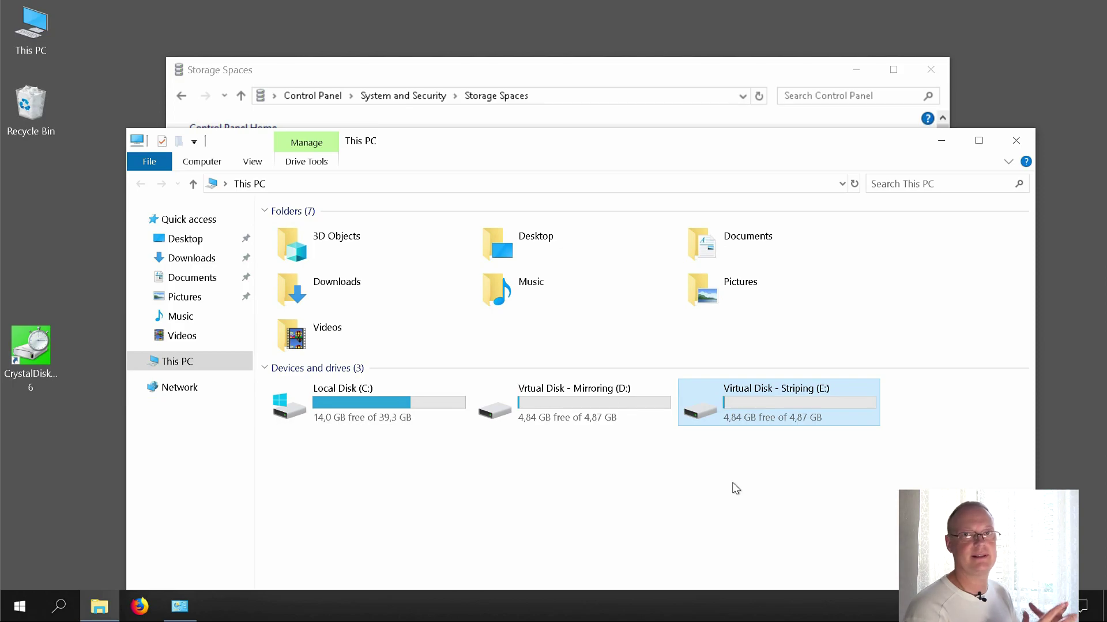
click(941, 140)
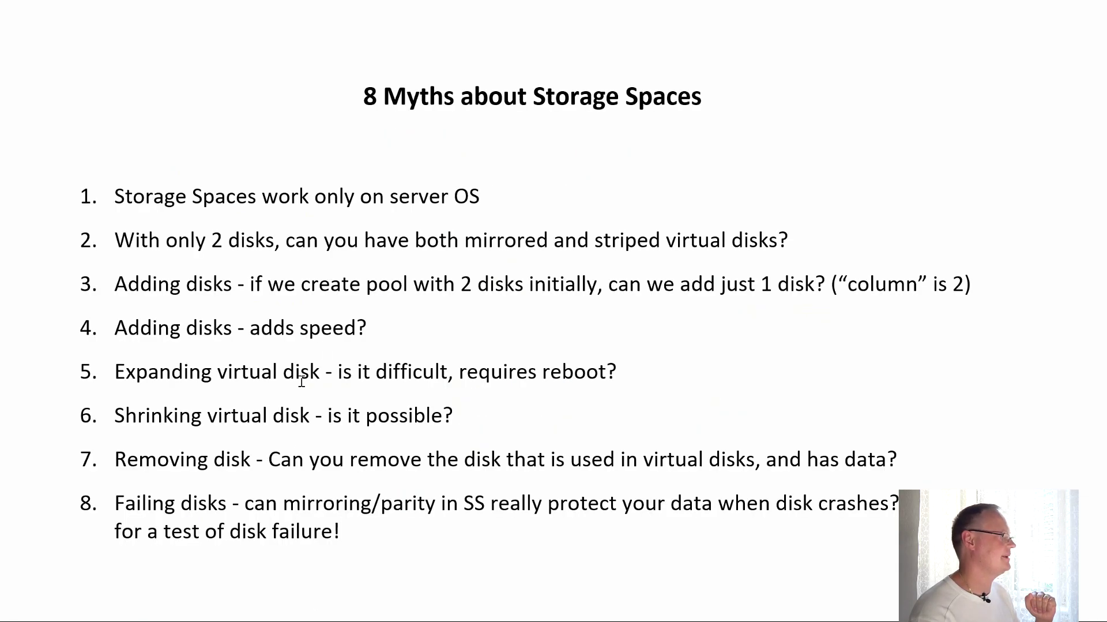
drag(445, 241, 746, 240)
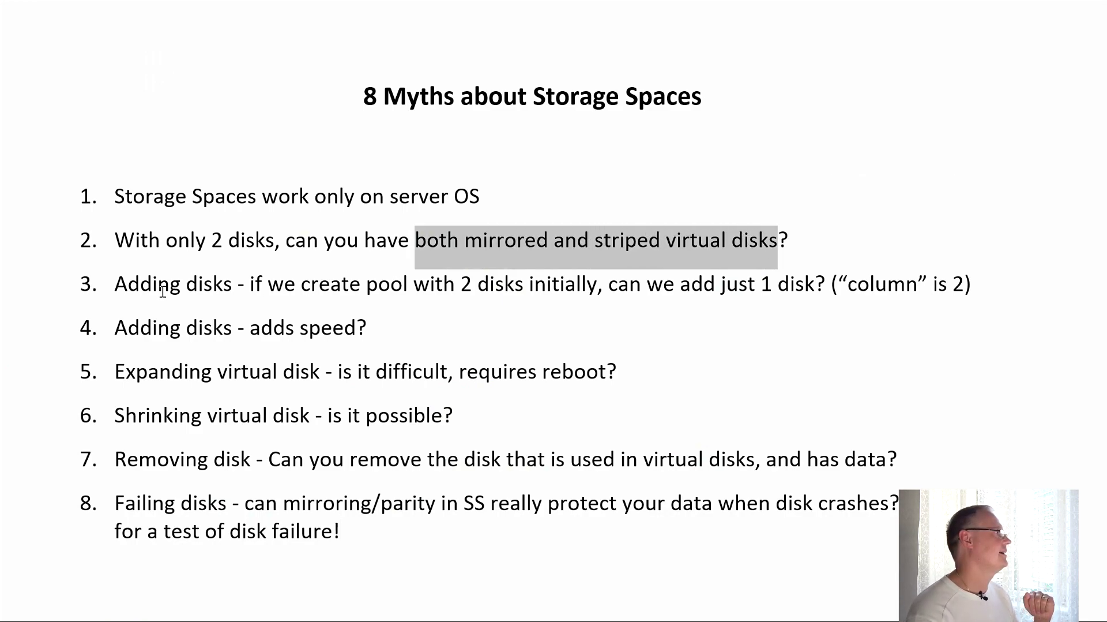
drag(164, 285, 573, 286)
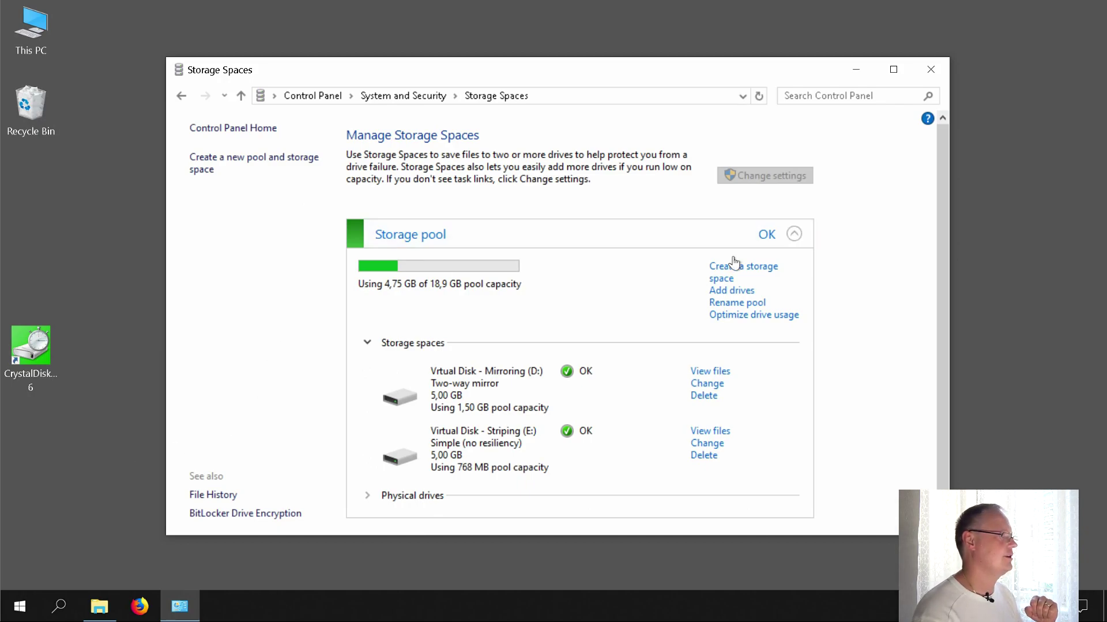
Step: Add the 10 GB Disk 3 to the storage pool with drive usage optimization enabled
click(731, 290)
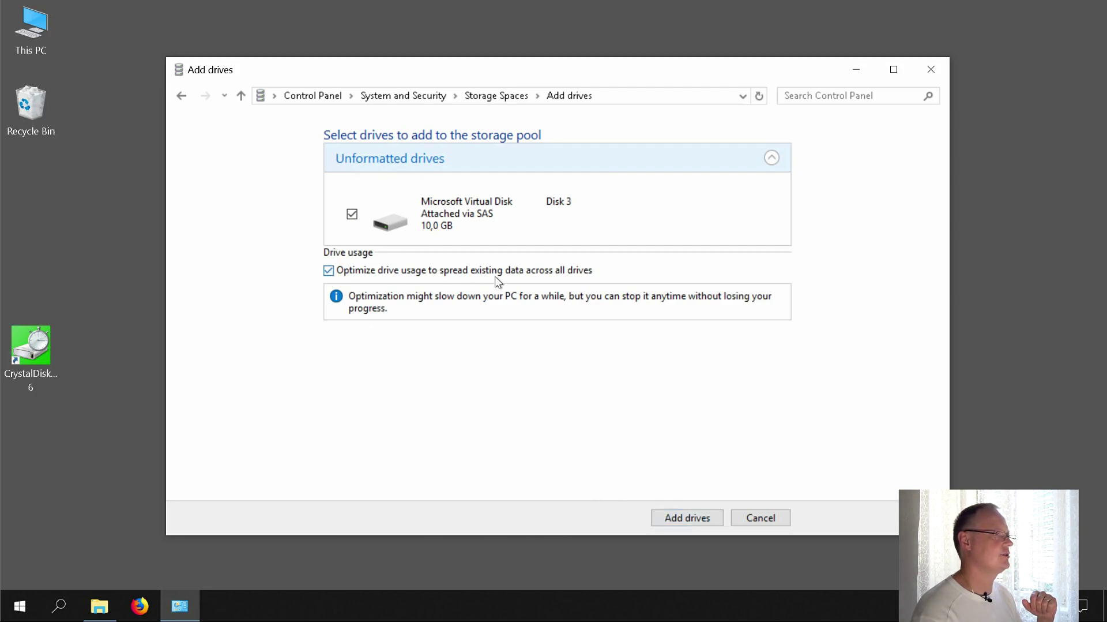
click(681, 517)
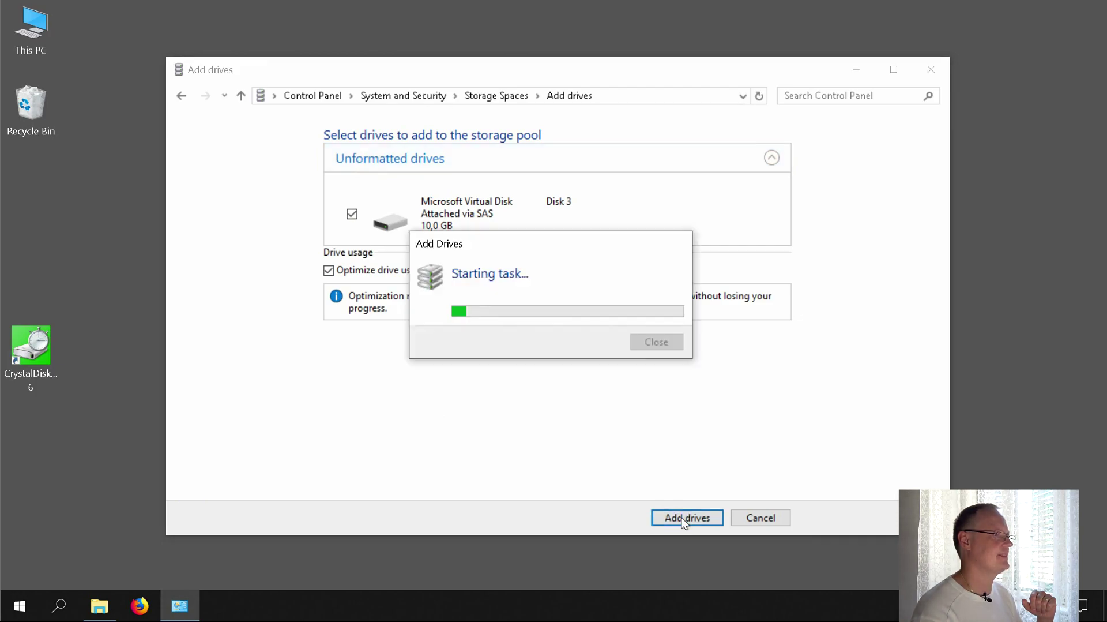
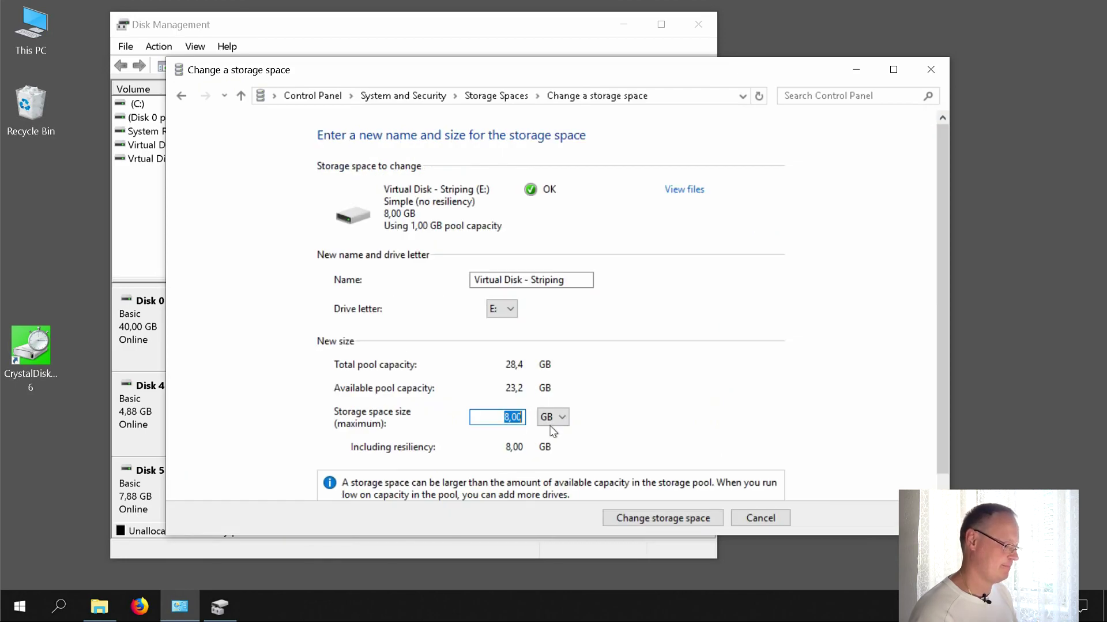
Step: Set the maximum size of the Virtual Disk - Striping (E:) storage space to 10000 GB and apply the change
text(10000)
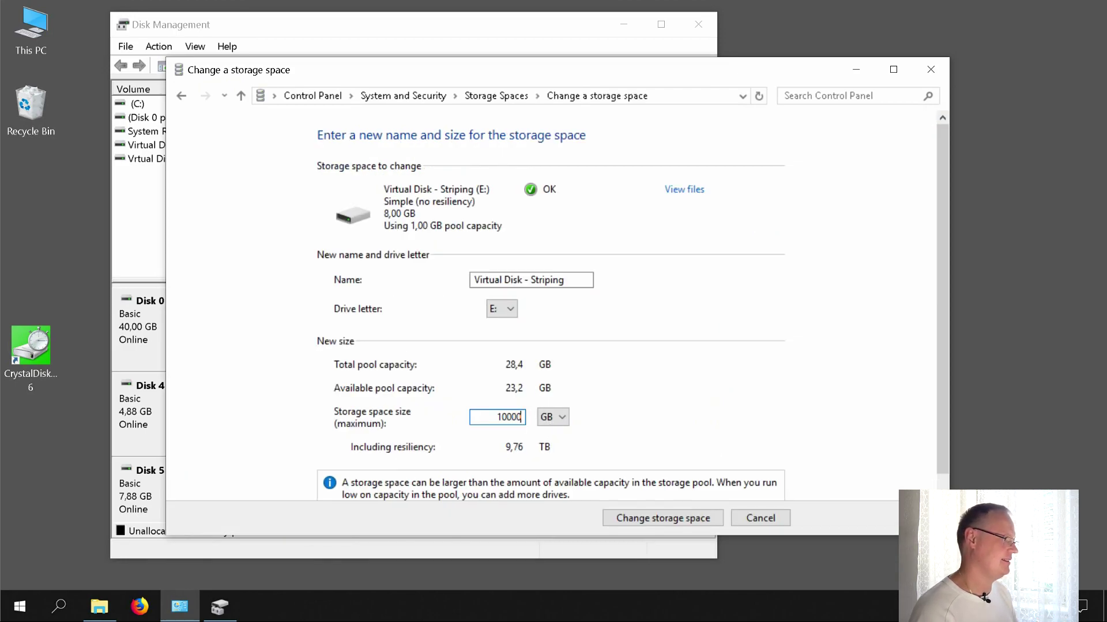
click(610, 513)
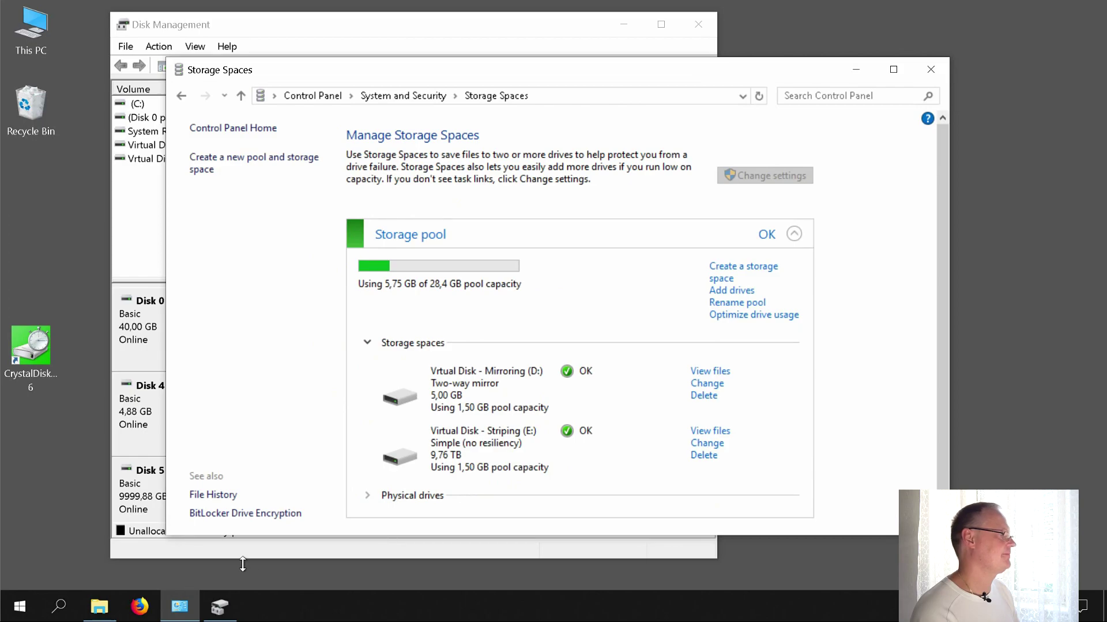
Step: Examine the striping disk's size in Disk Management, return to Storage Spaces and move its window aside
click(230, 550)
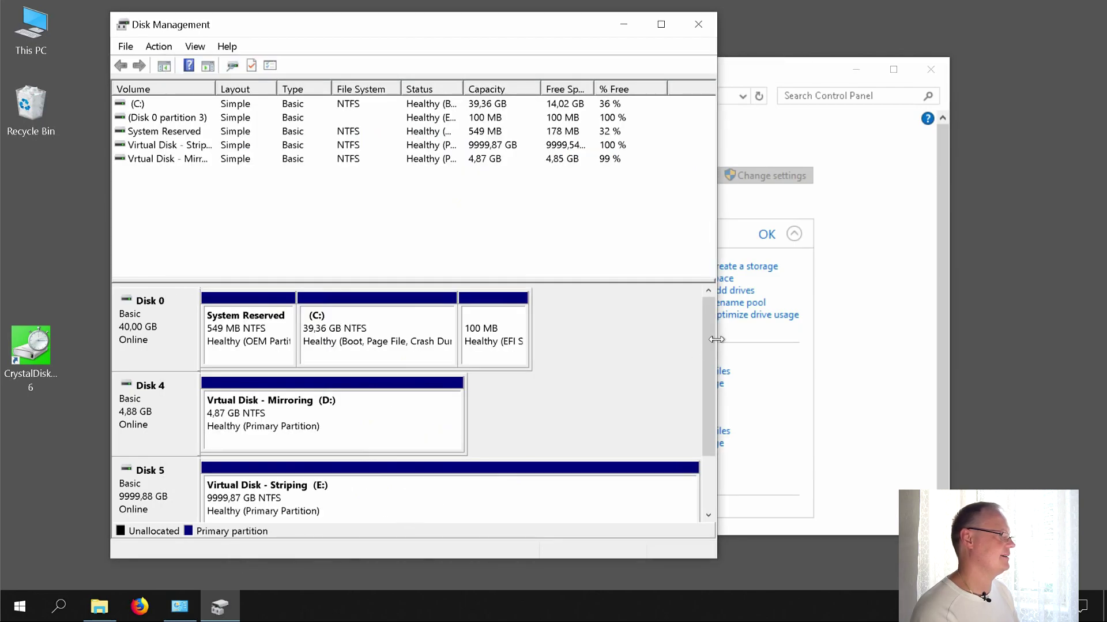
drag(714, 341, 710, 386)
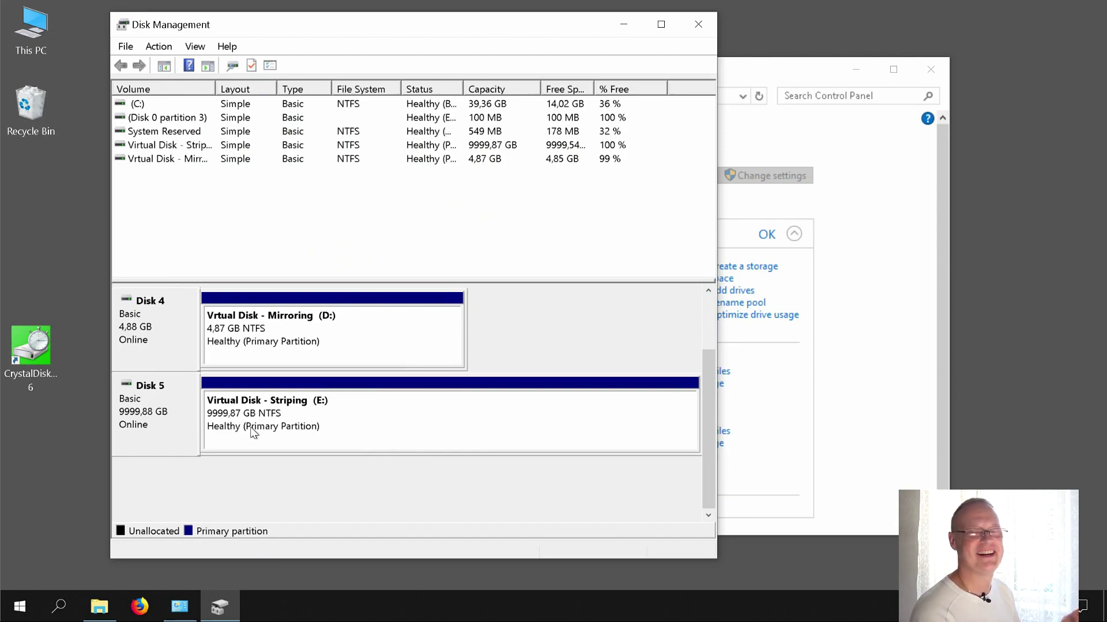
drag(708, 412, 709, 375)
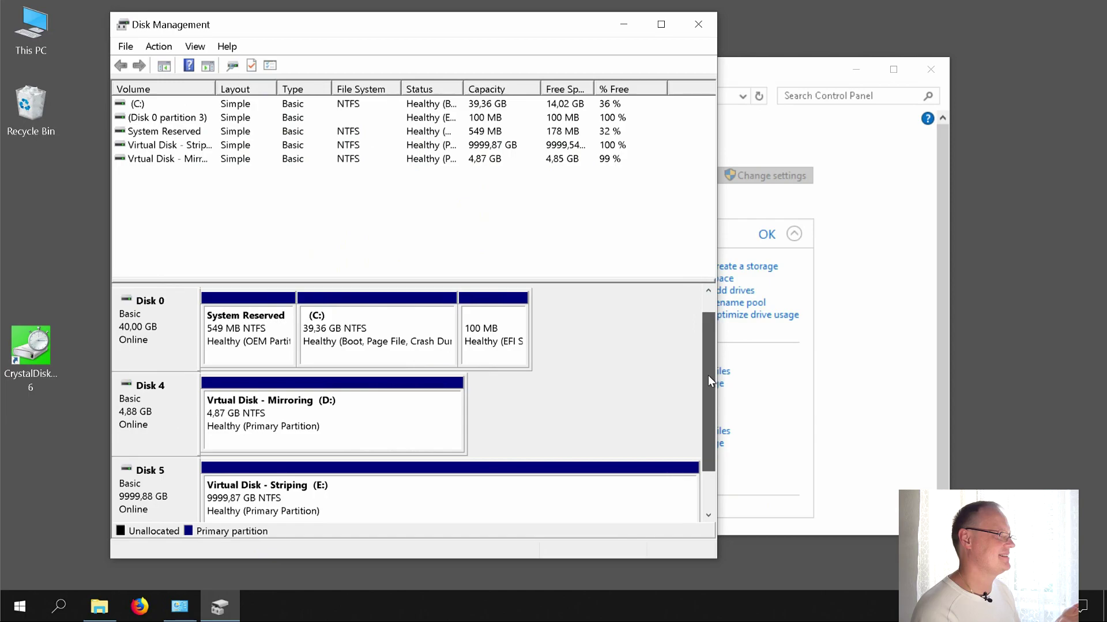
click(863, 345)
scroll(872, 351, down, 1)
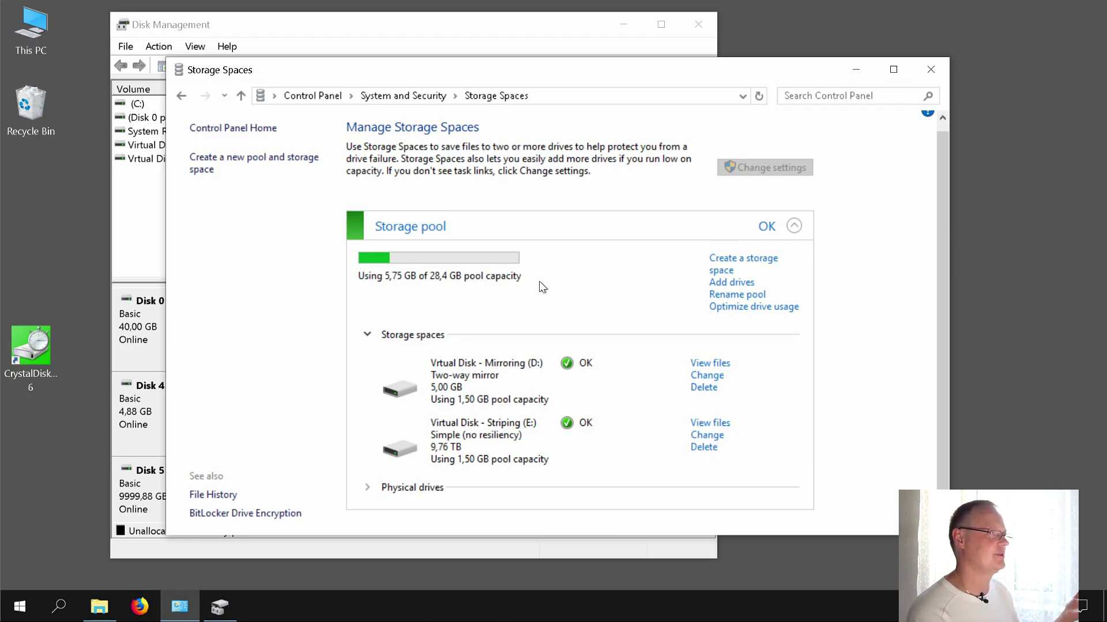
drag(514, 72, 747, 126)
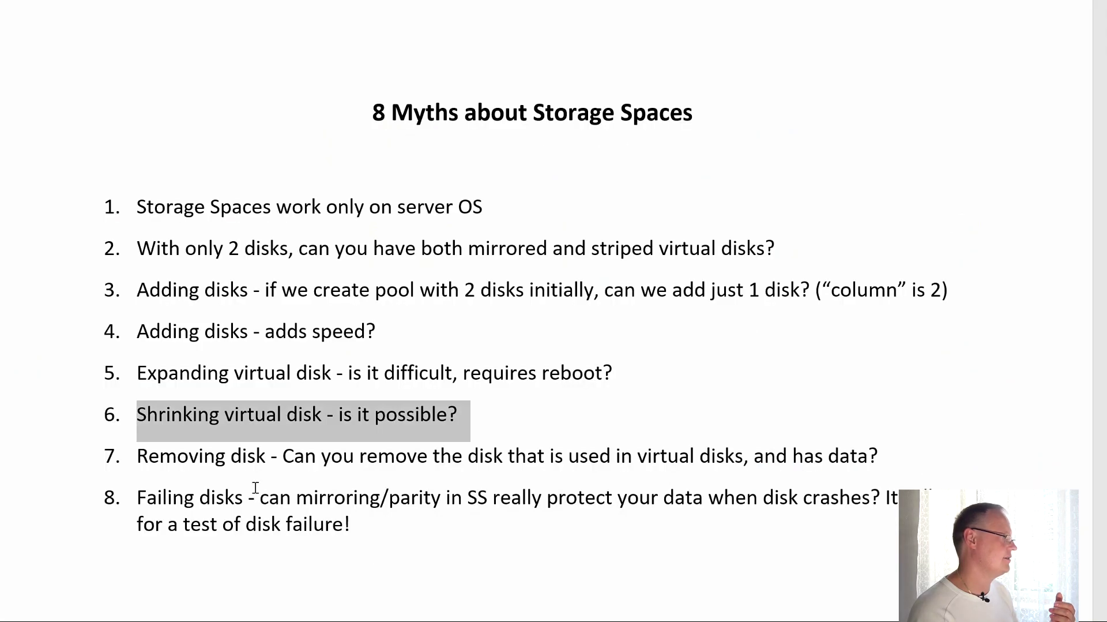
Step: Switch to the myths document and highlight parts of item 7 about removing a disk used in virtual disks
click(216, 459)
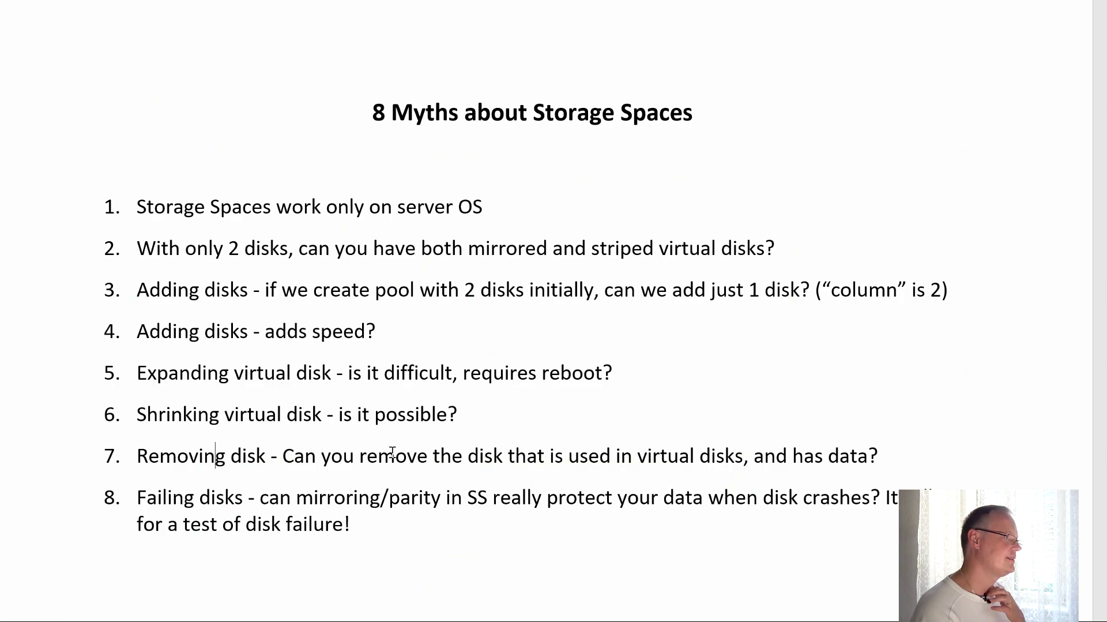
drag(505, 450, 754, 455)
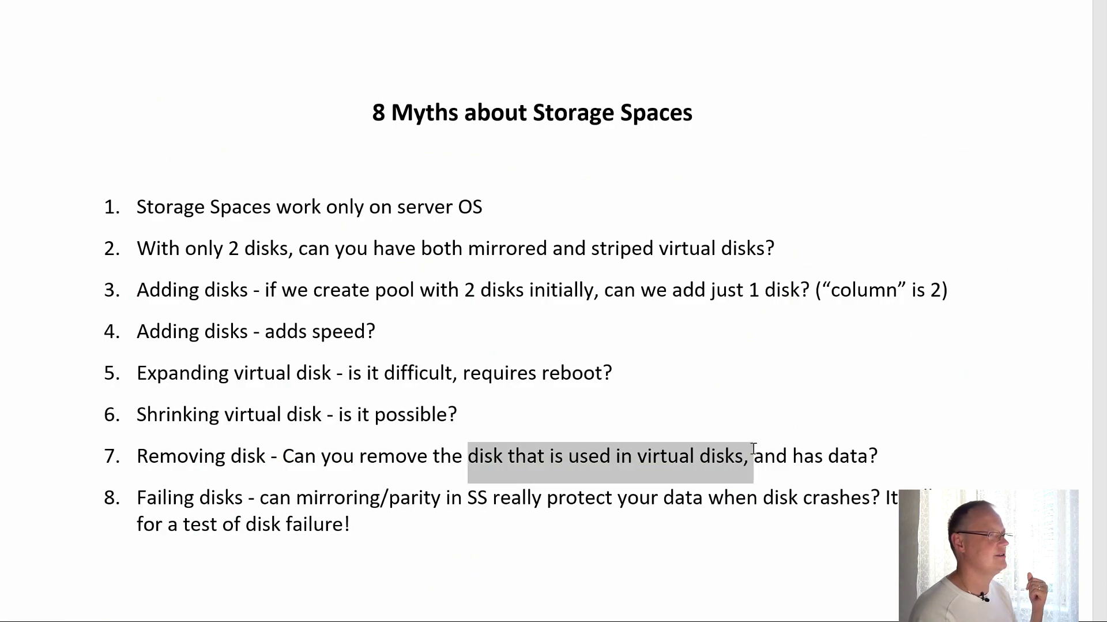
click(753, 456)
drag(827, 457, 638, 457)
click(646, 457)
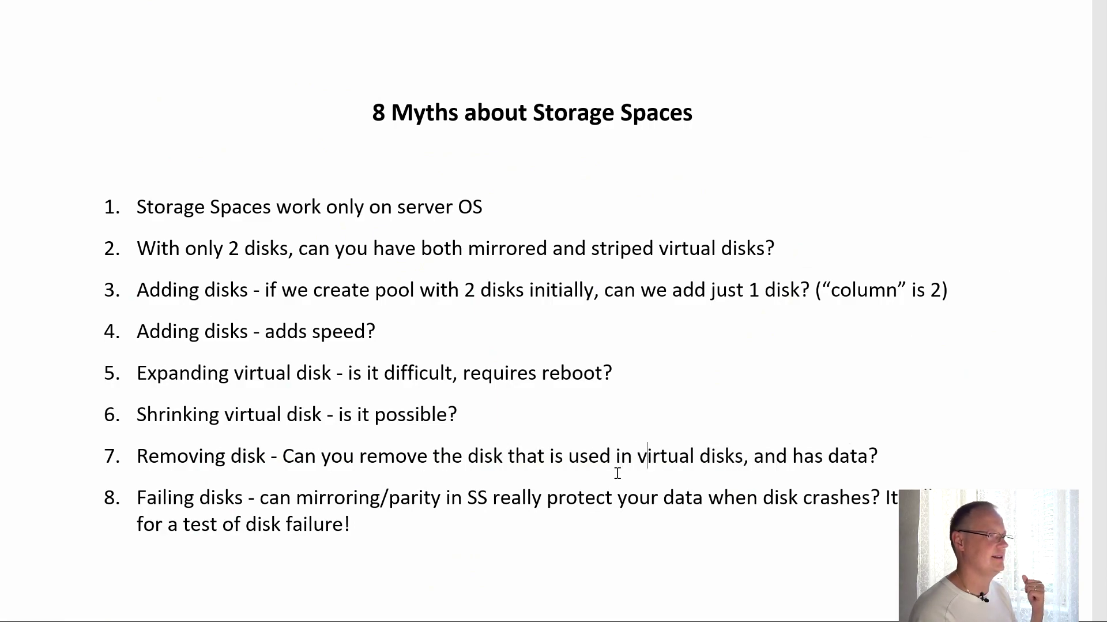
click(757, 471)
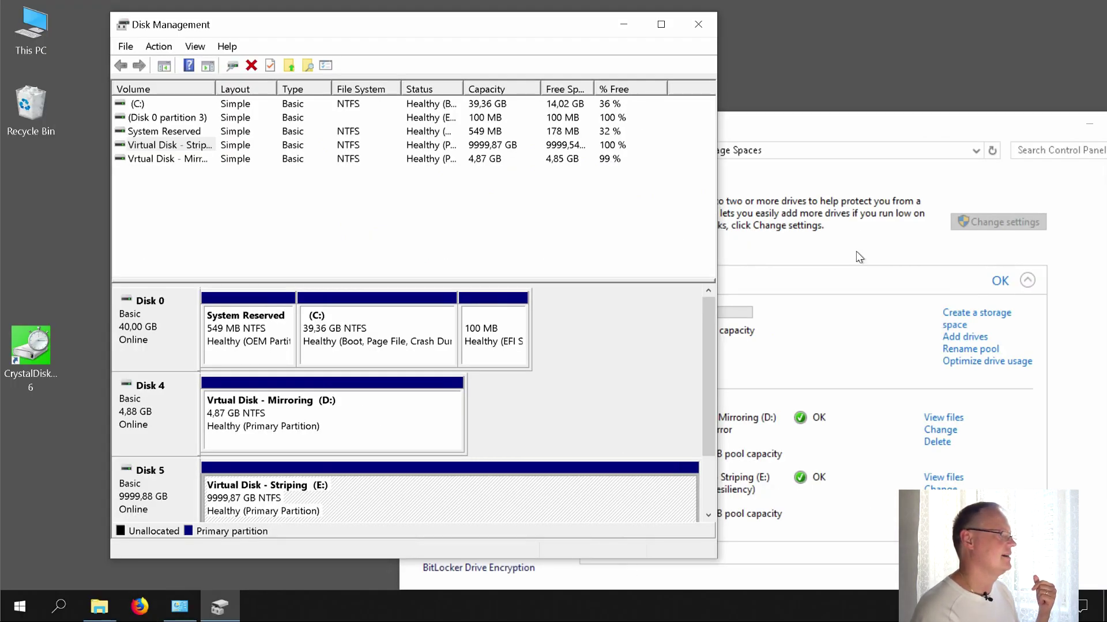
Step: Expand the pool's physical drives in Storage Spaces and prepare the second Microsoft Virtual Disk for removal
click(840, 133)
drag(840, 133, 743, 105)
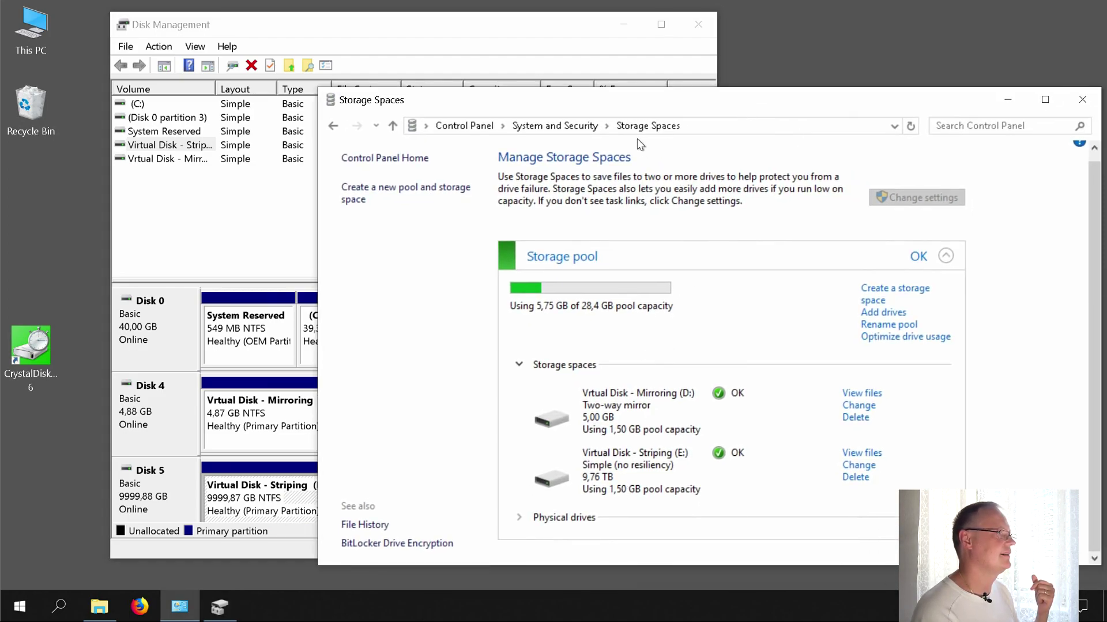
drag(632, 106, 454, 64)
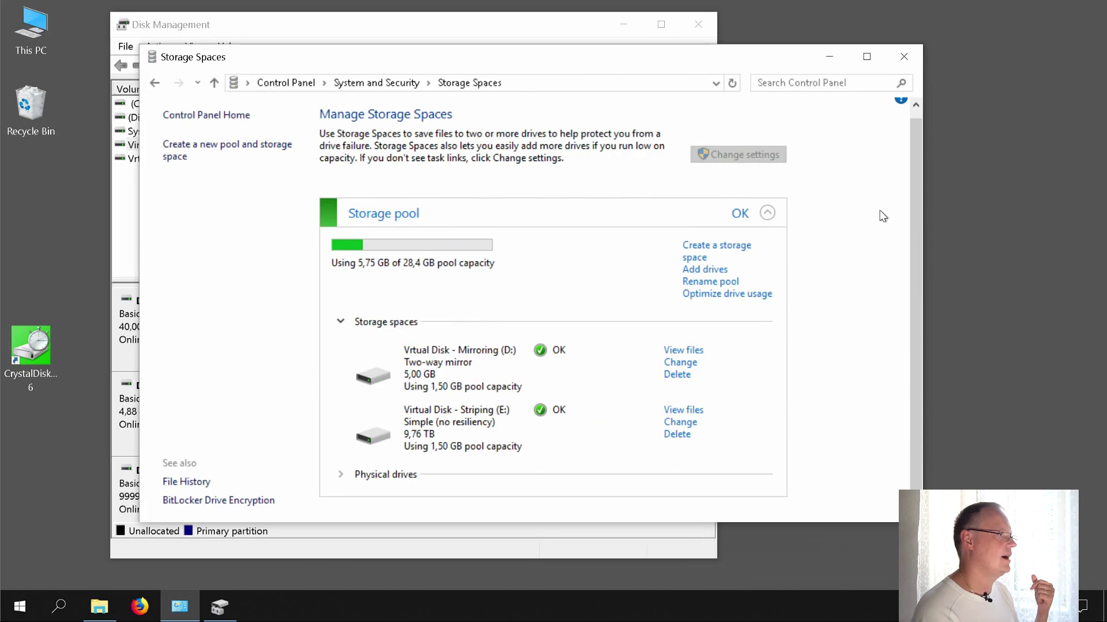
click(340, 474)
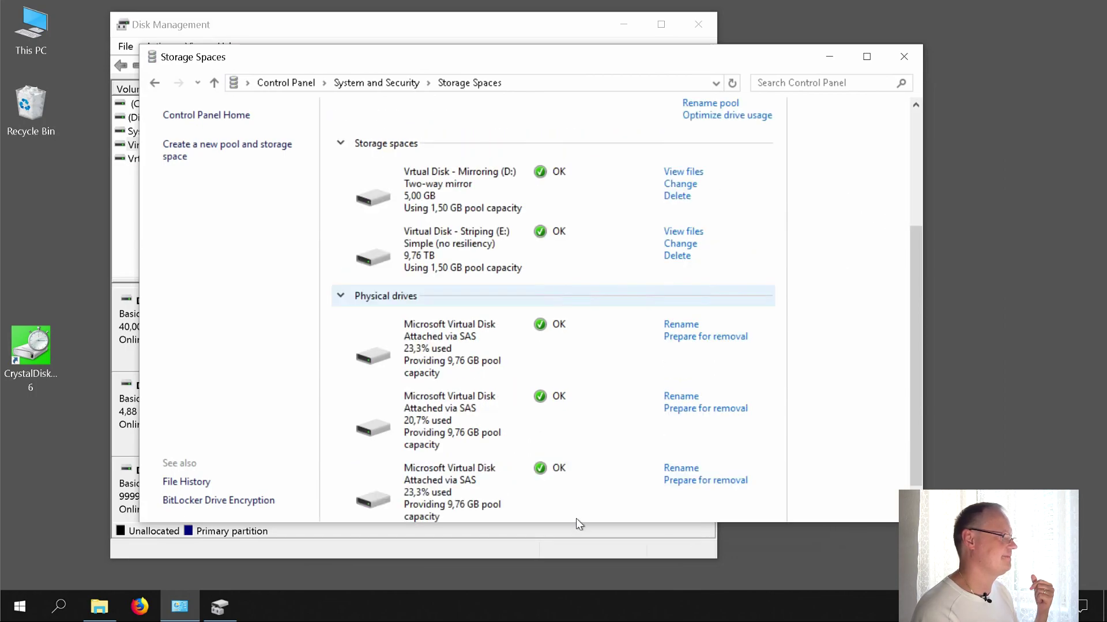
drag(577, 526, 578, 567)
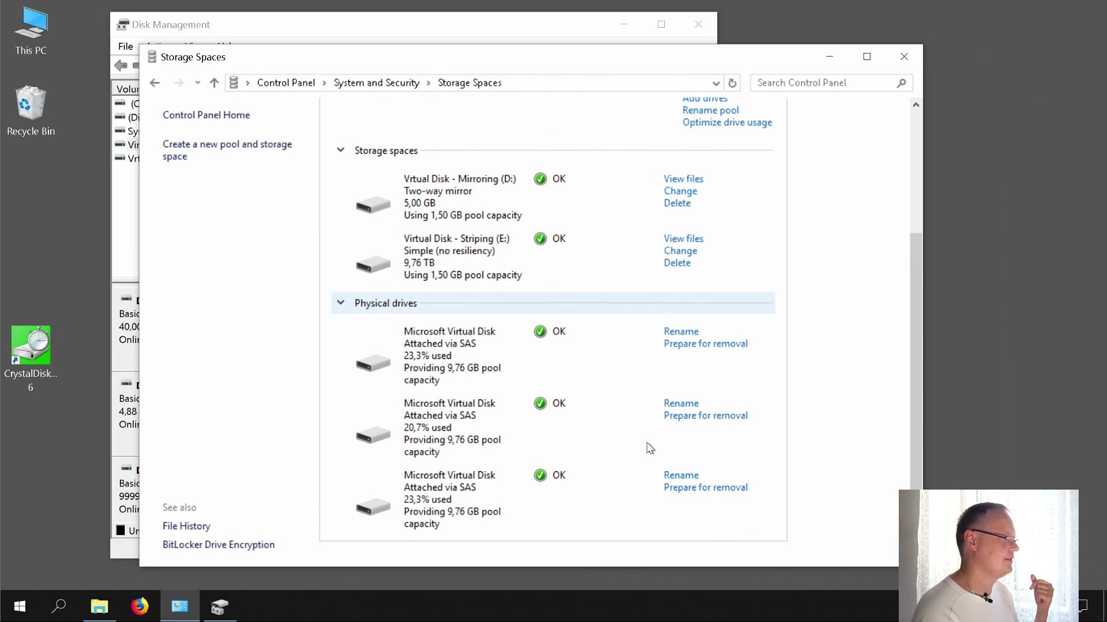
click(674, 416)
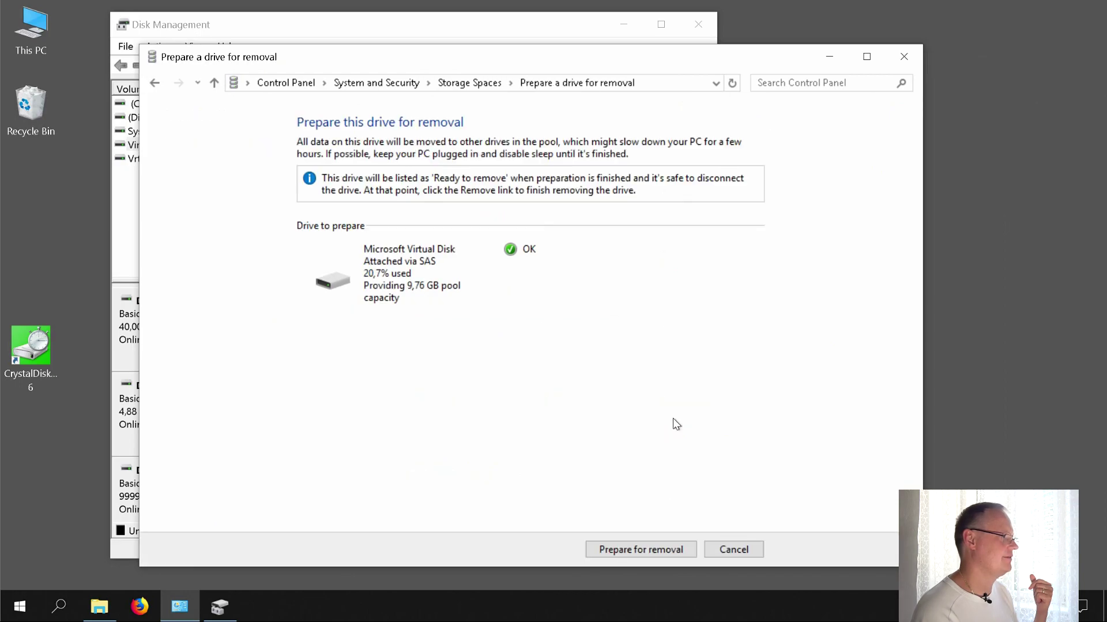
click(648, 547)
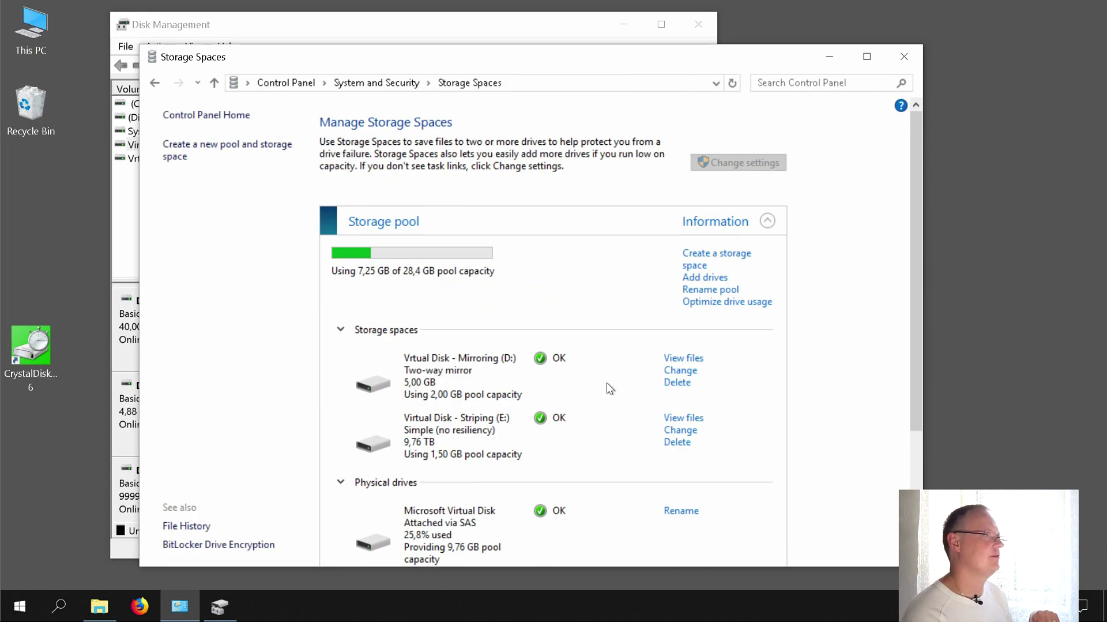
Step: Remove the prepared drive from the storage pool and expand the list of remaining physical drives
drag(921, 331, 786, 330)
scroll(461, 346, down, 5)
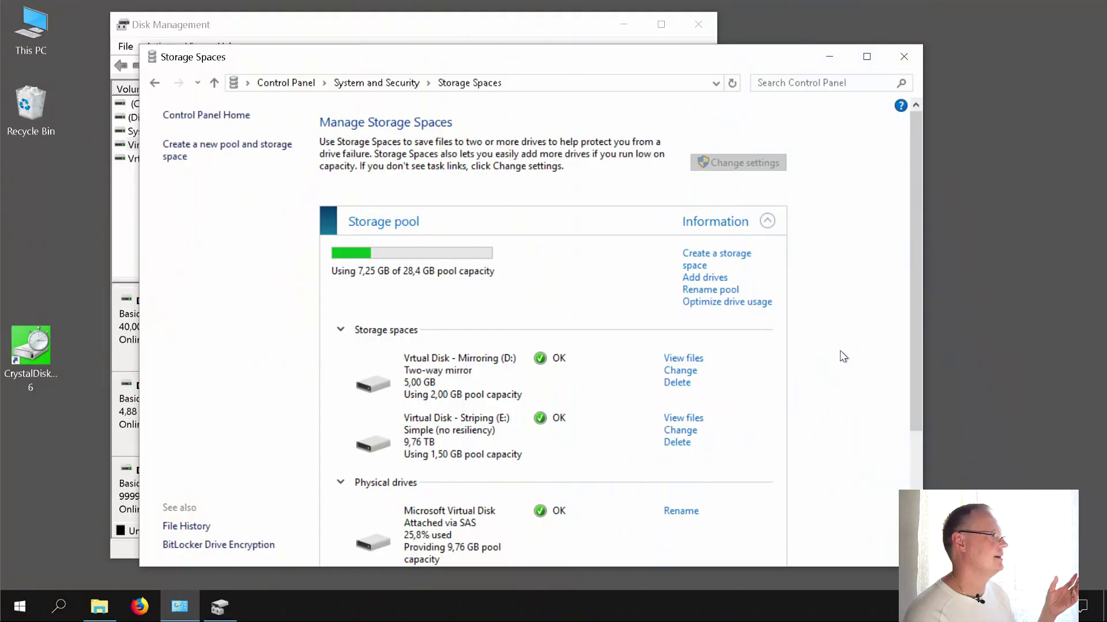
scroll(839, 351, down, 1)
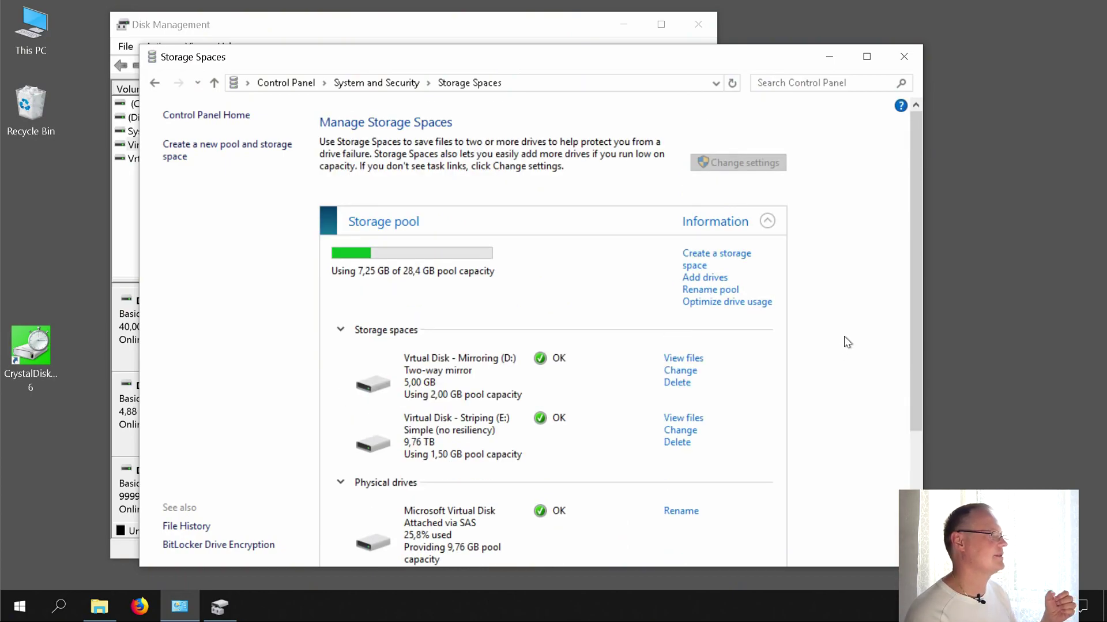
scroll(844, 337, down, 1)
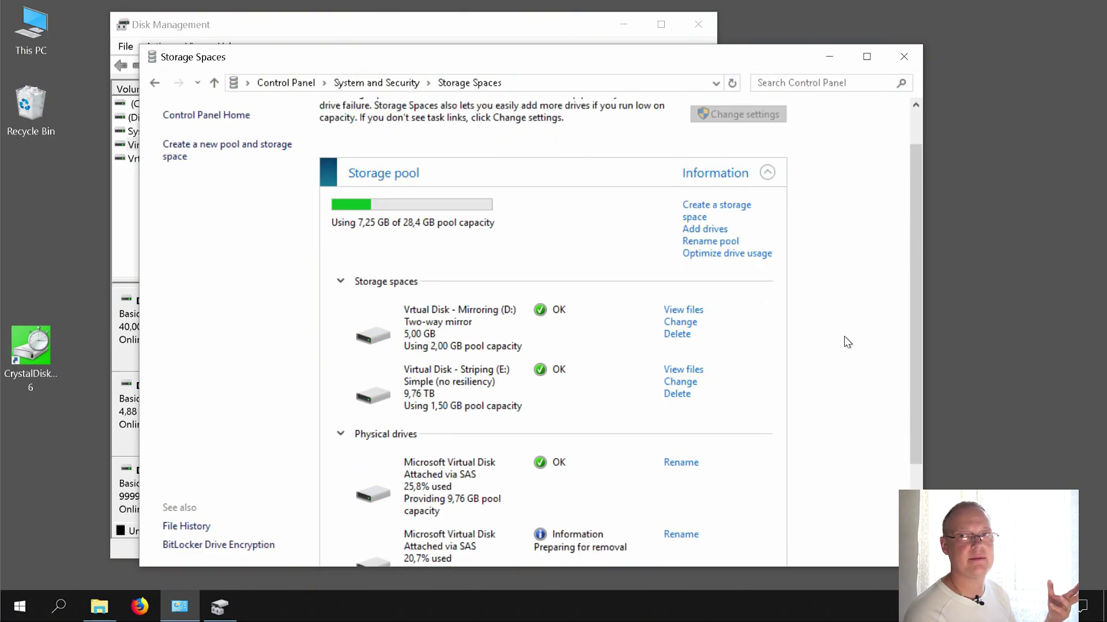
scroll(845, 336, down, 2)
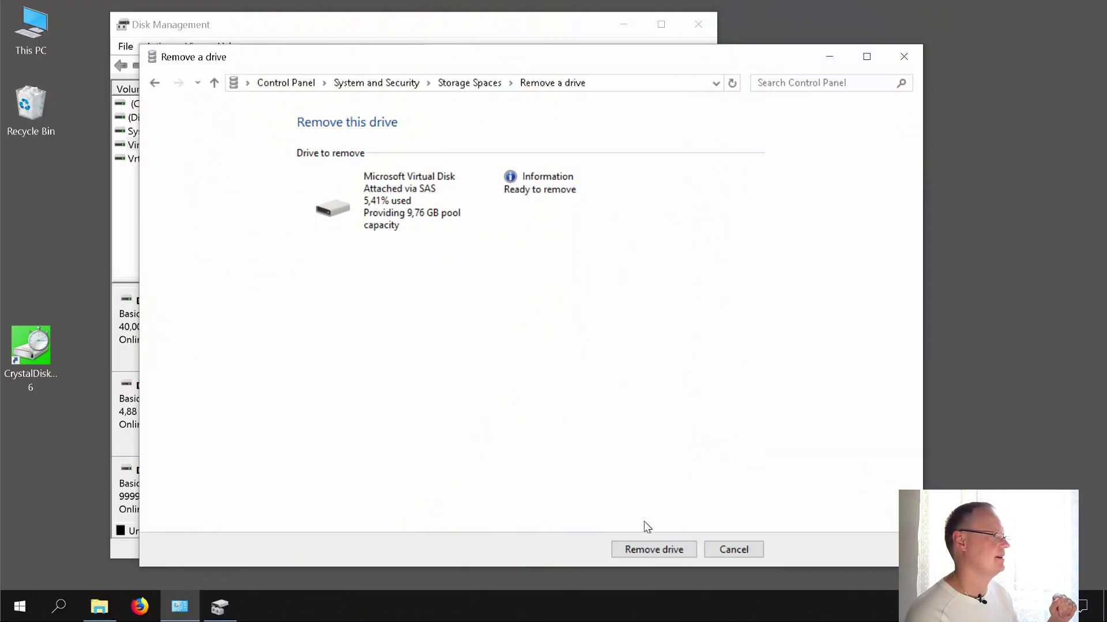
click(644, 549)
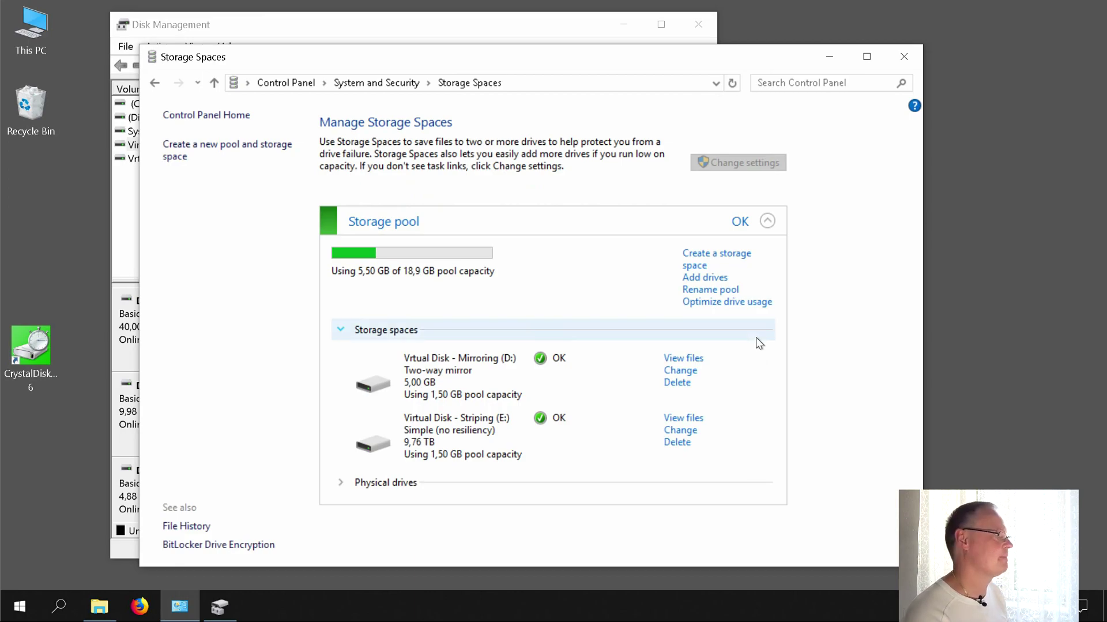
click(340, 482)
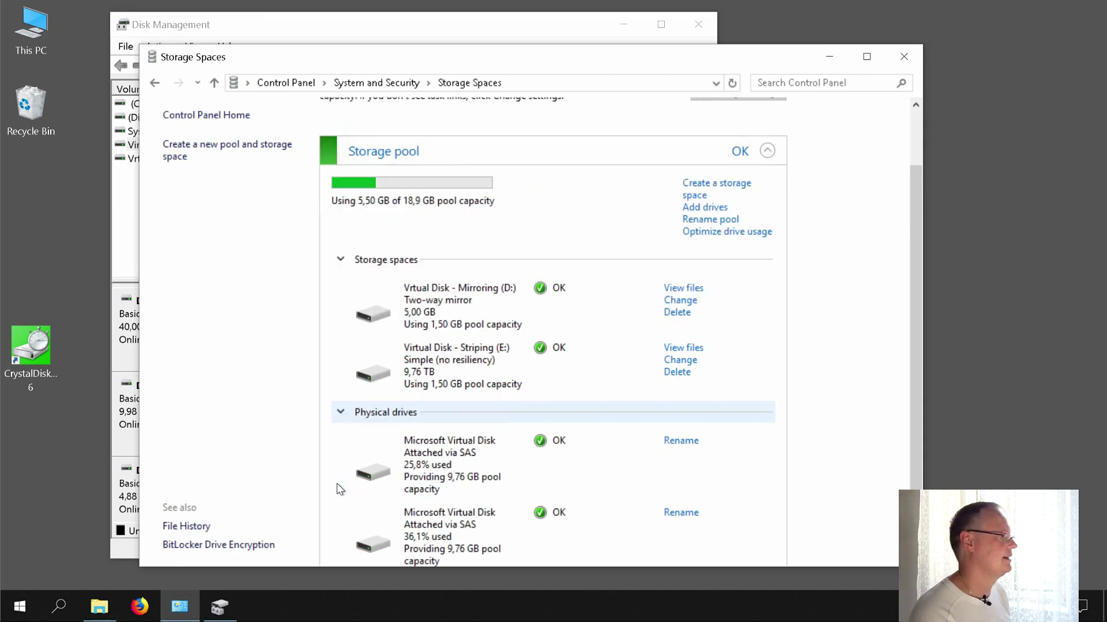
scroll(809, 416, up, 1)
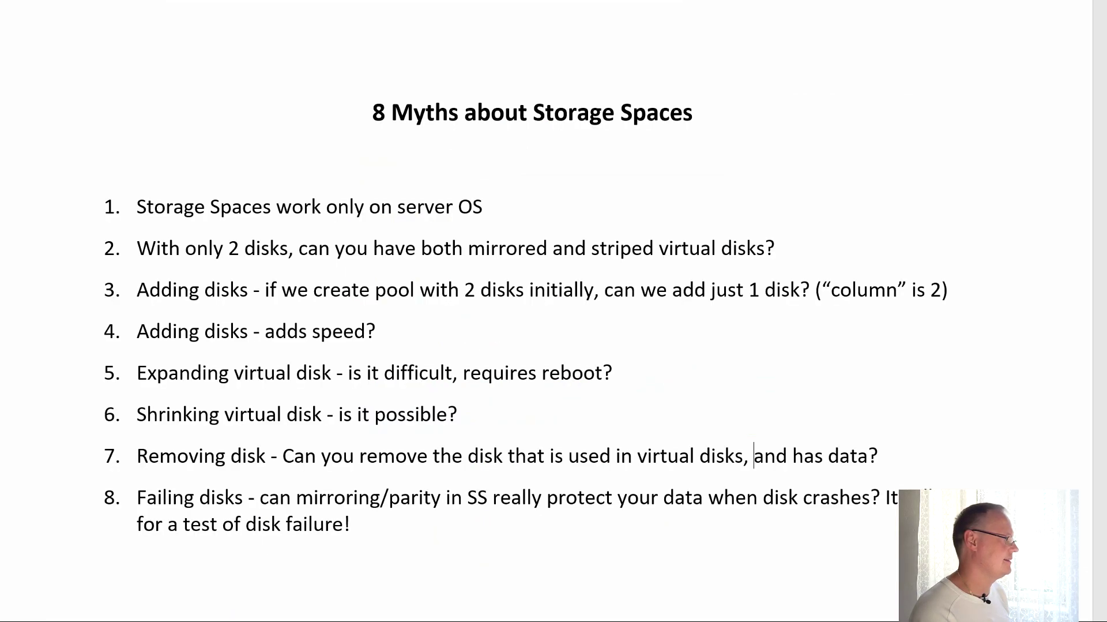
Step: Switch to the myths document and highlight items 7 and 8 about removing and failing disks
drag(245, 461, 551, 462)
click(552, 460)
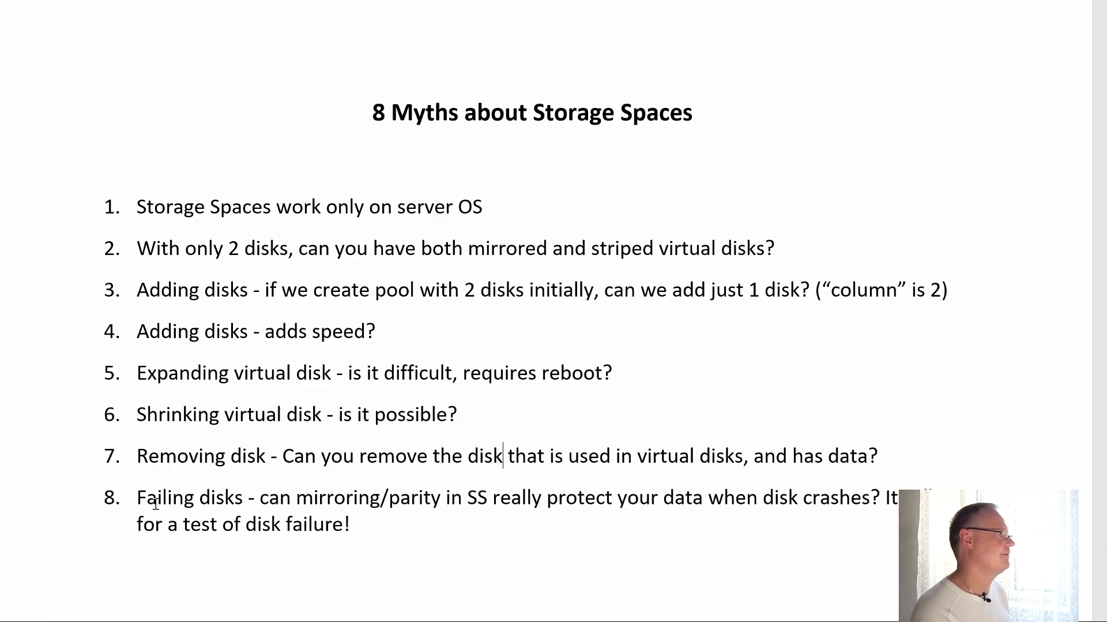
drag(155, 503, 380, 503)
click(389, 517)
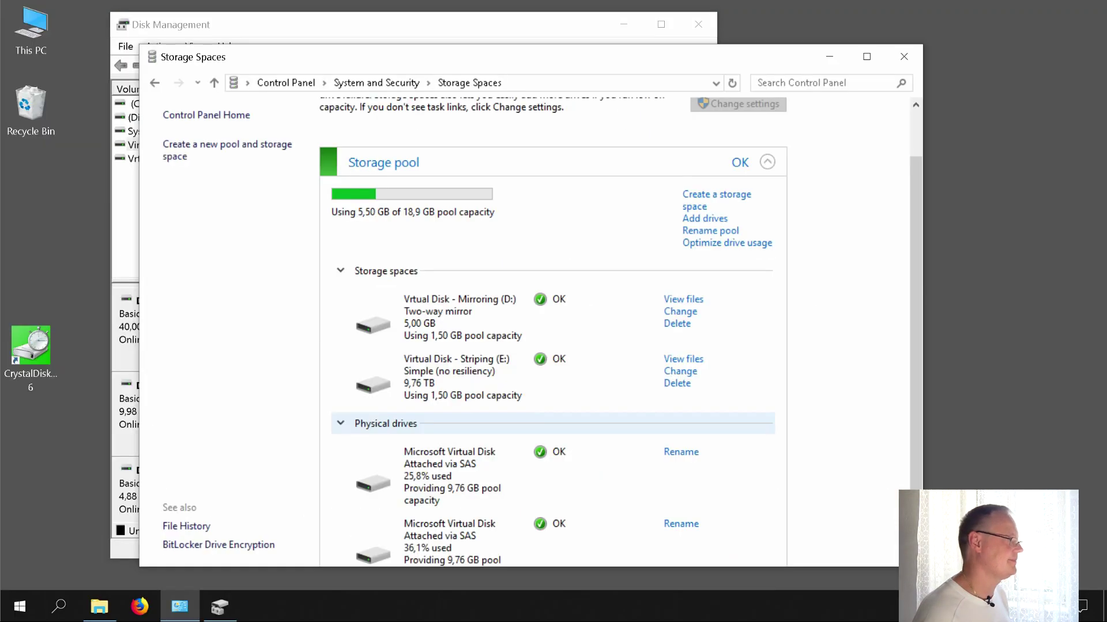
Step: Review the pool's physical drives in Storage Spaces and check Disk 1 and the virtual disks in Disk Management
scroll(869, 395, down, 1)
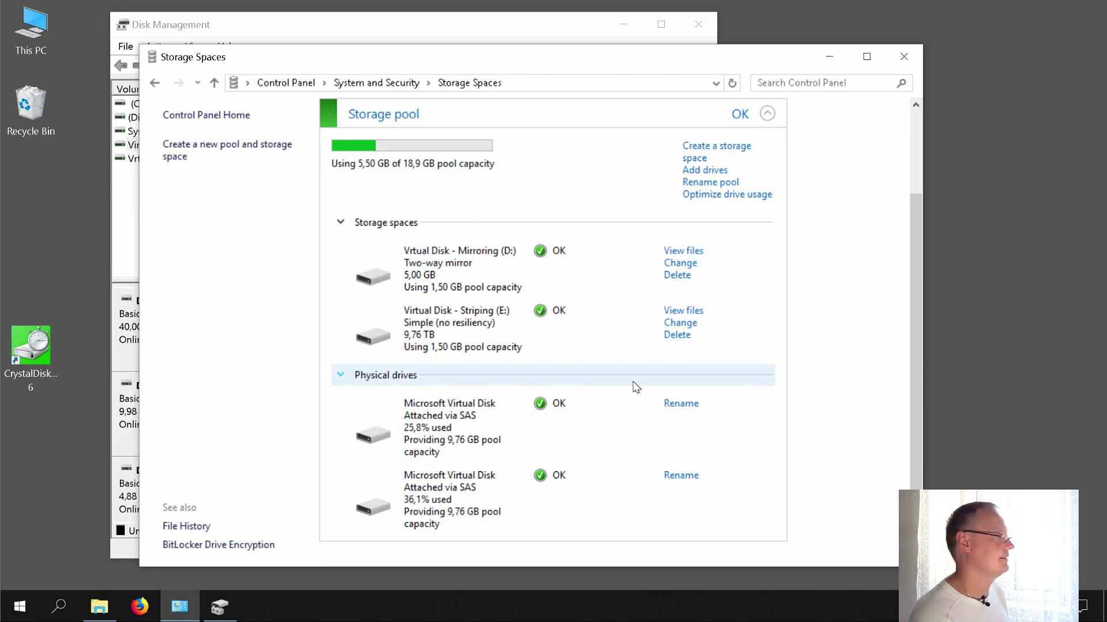
scroll(787, 397, up, 1)
scroll(798, 400, down, 1)
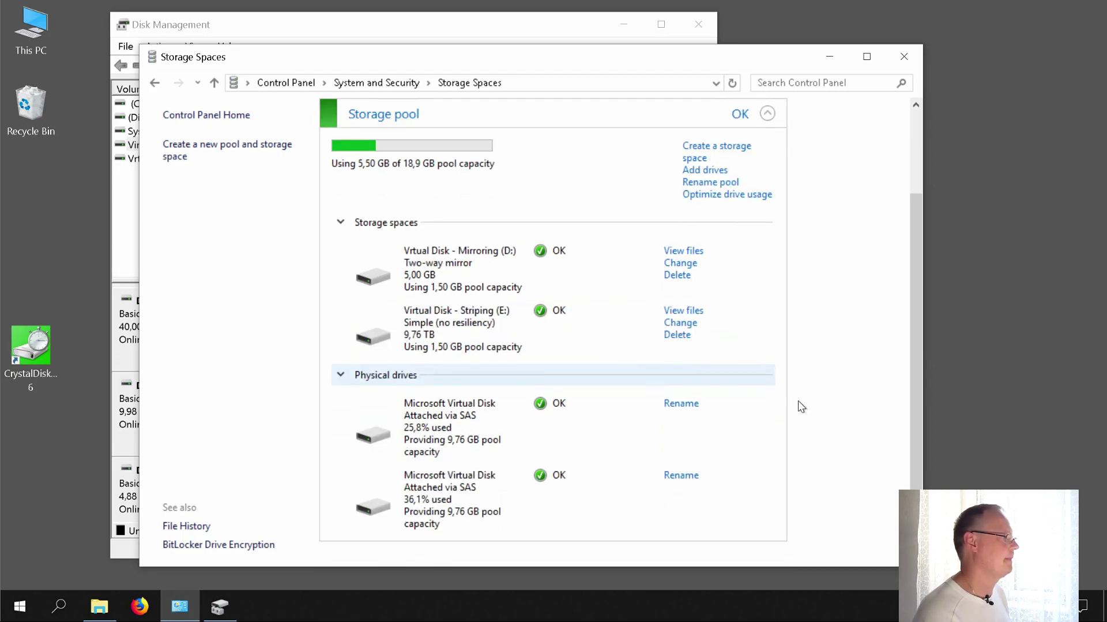
click(220, 609)
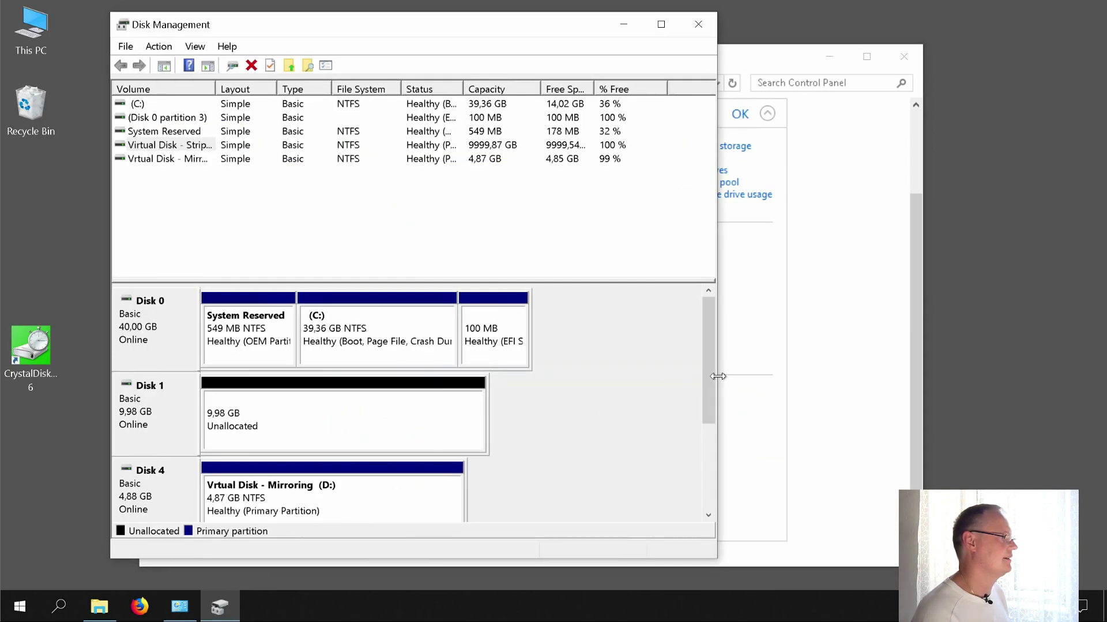
drag(709, 380, 700, 437)
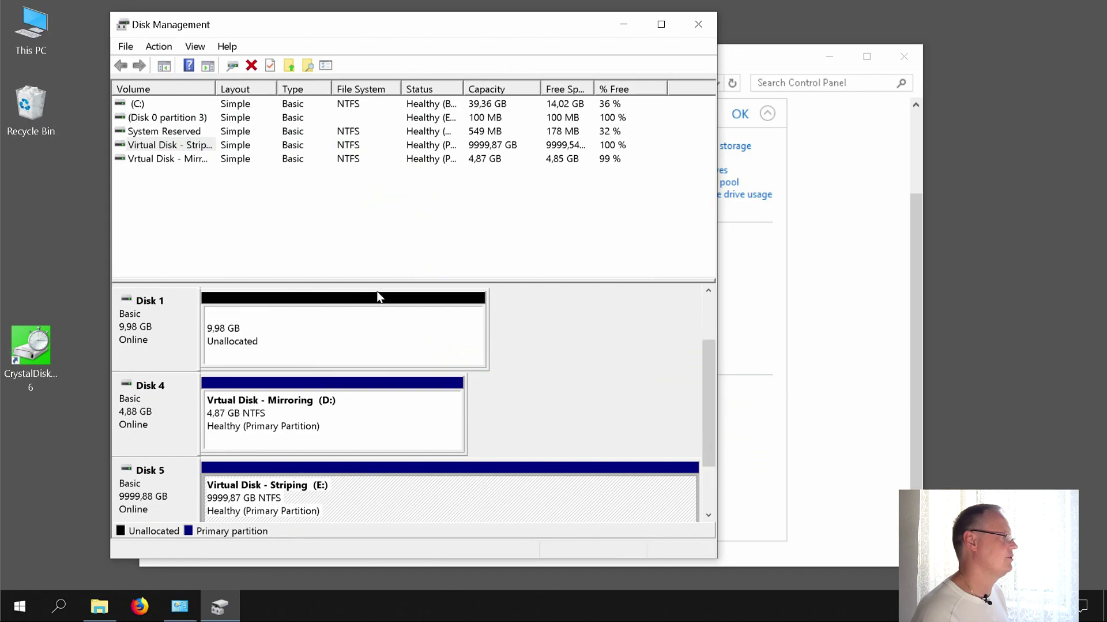
click(840, 378)
Step: Bring up This PC to view the mirroring (D:) and striping (E:) drives, and clear the drive selection
click(99, 606)
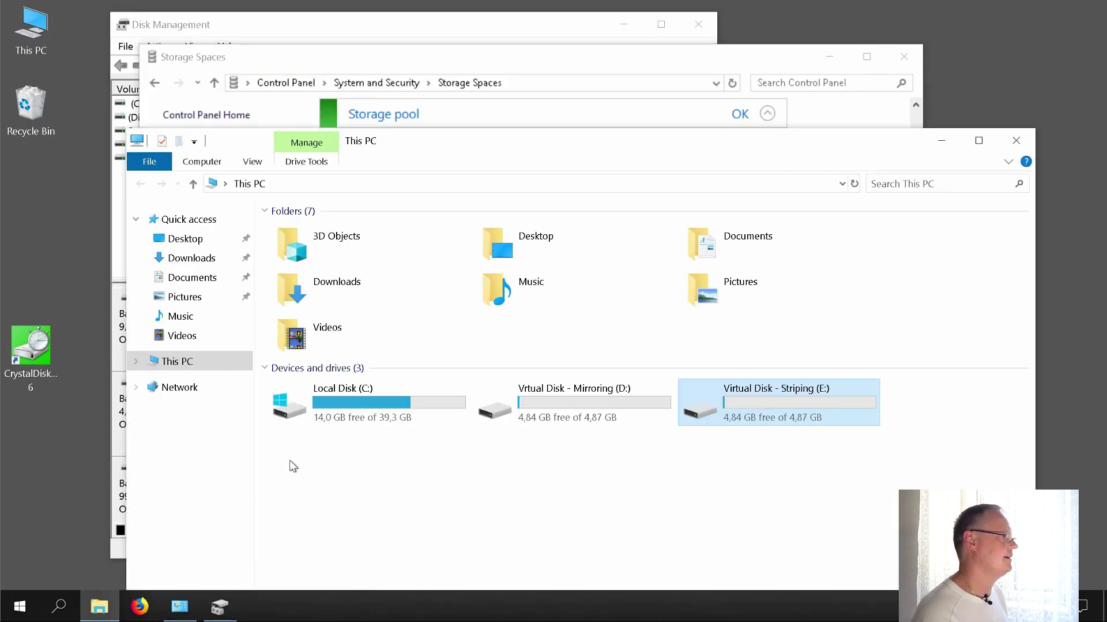
click(646, 450)
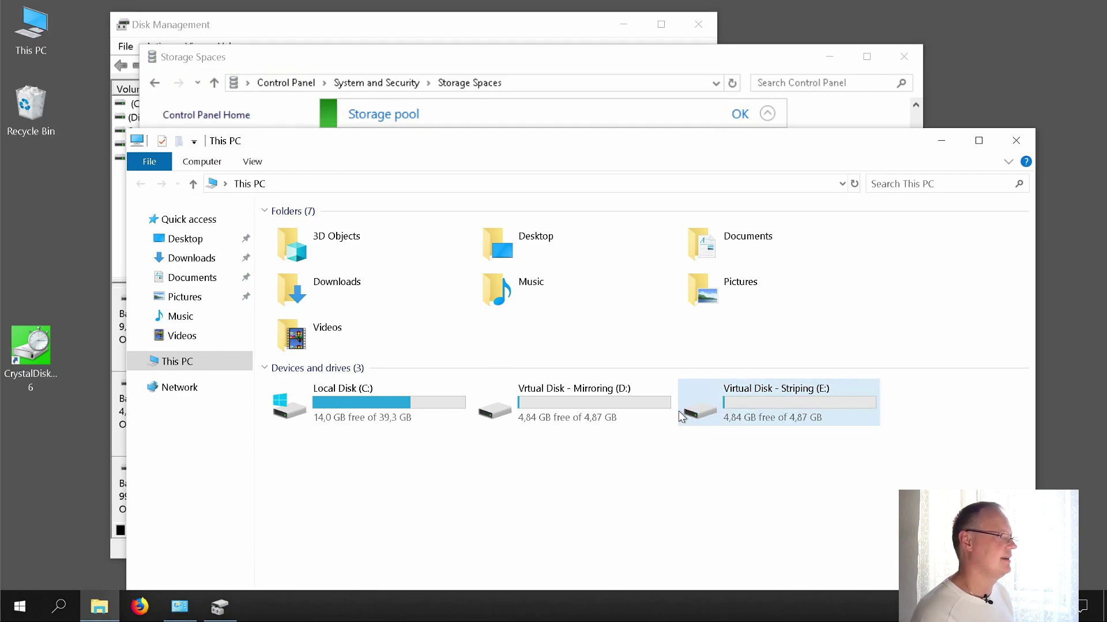
Step: Create a new Microsoft Word document with the default name on the Virtual Disk - Striping (E:) drive and refresh the folder
click(744, 409)
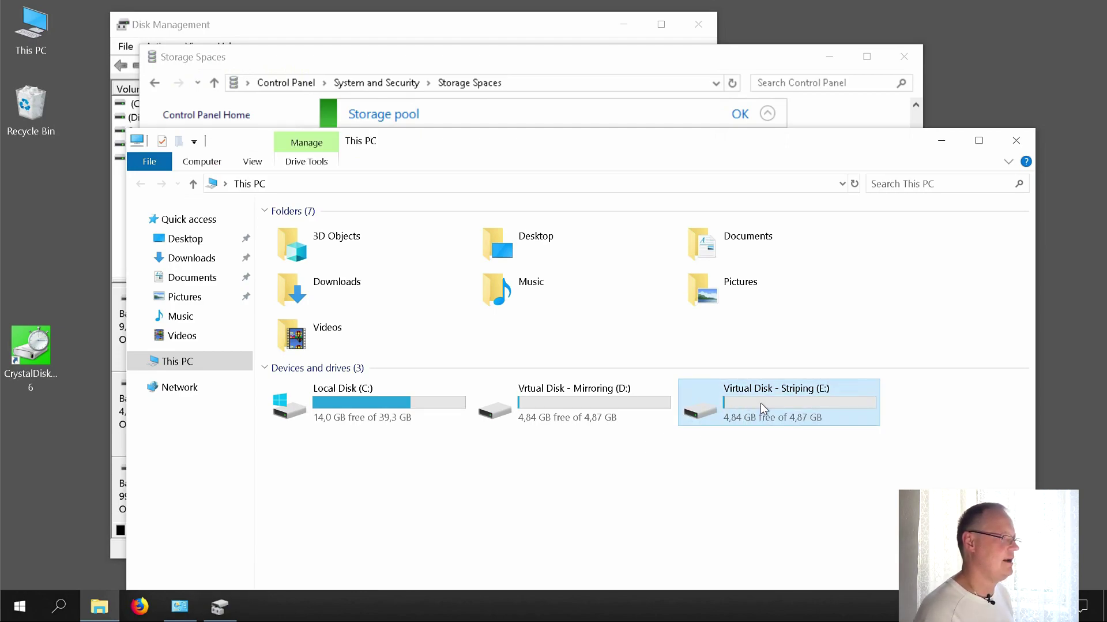
double_click(764, 408)
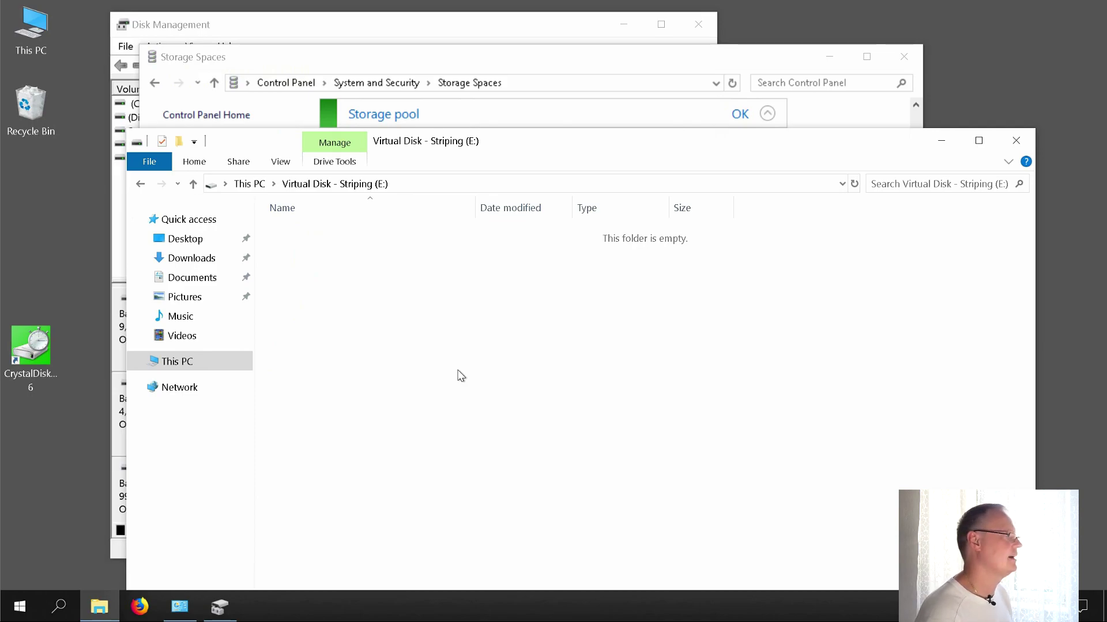
right_click(424, 352)
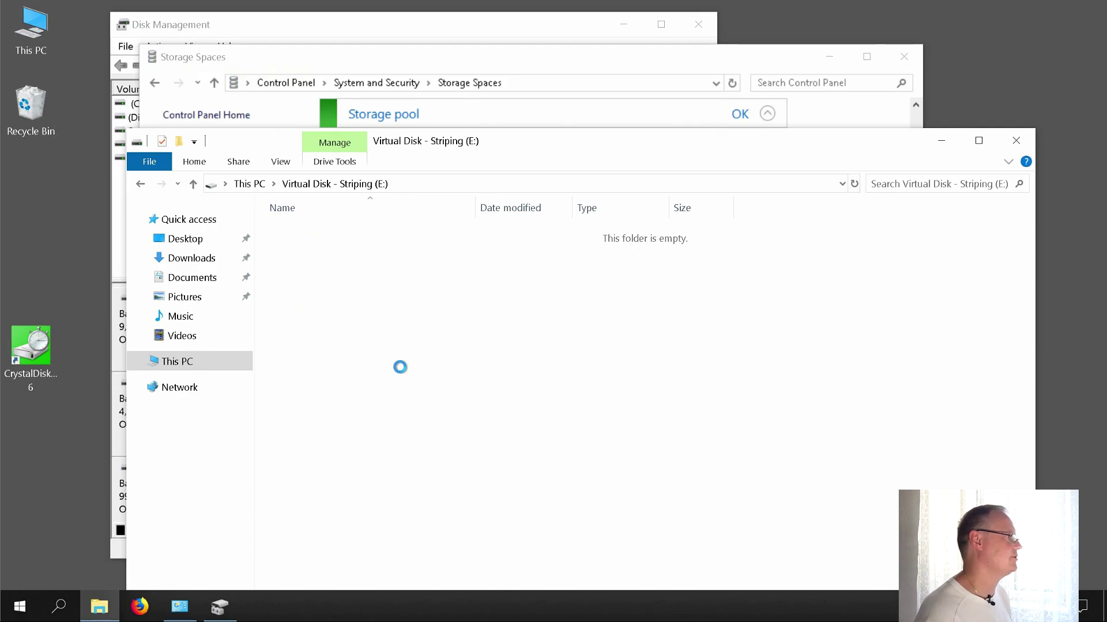
mouse_move(519, 321)
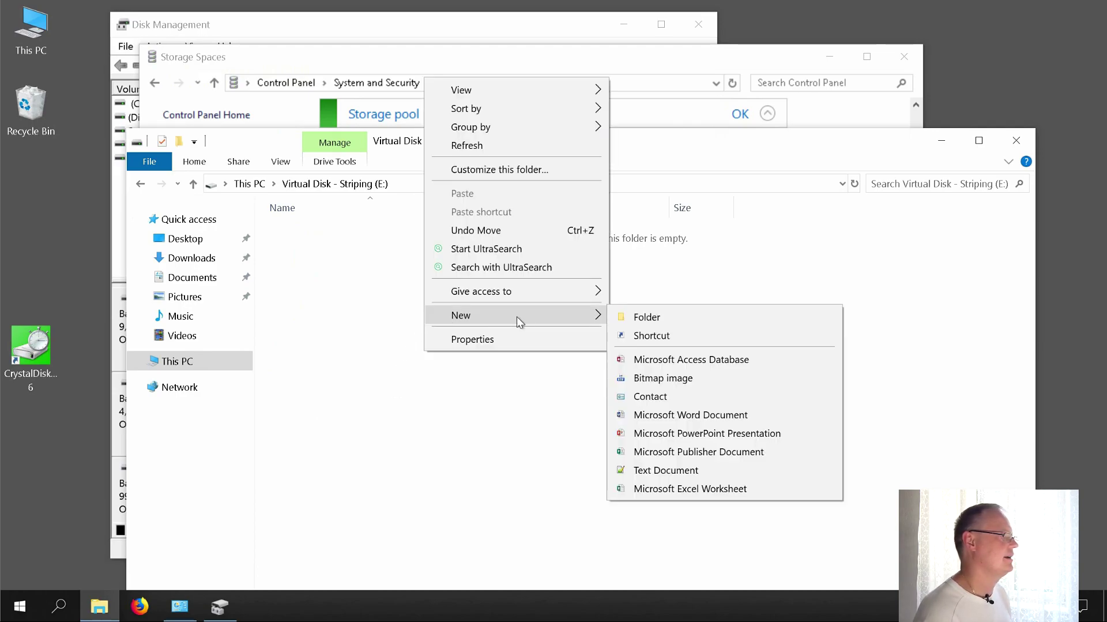
click(678, 414)
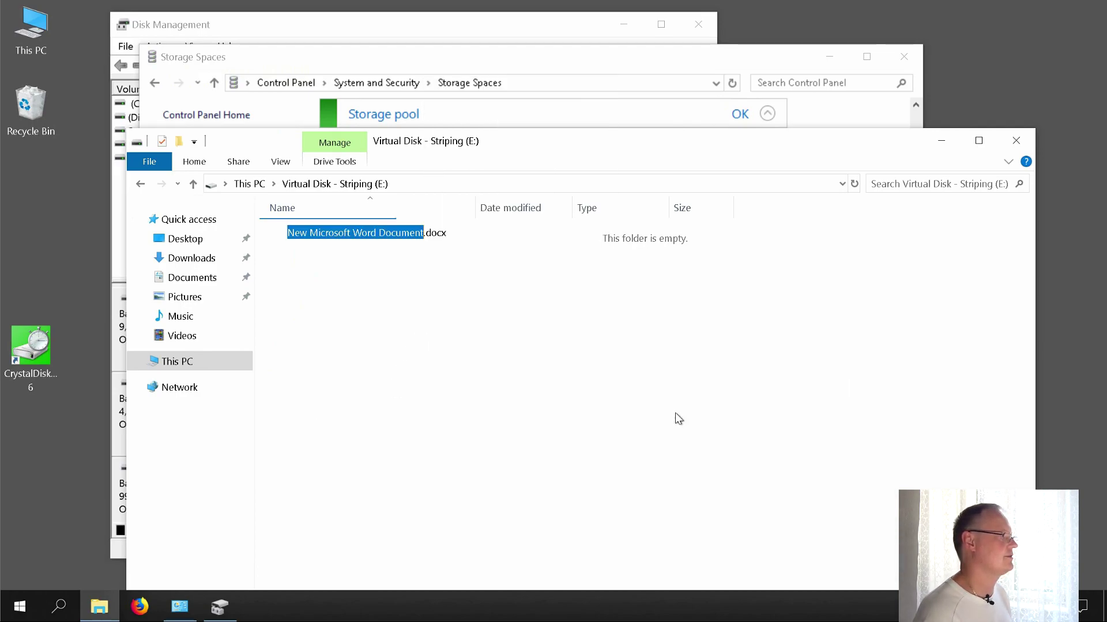
click(435, 322)
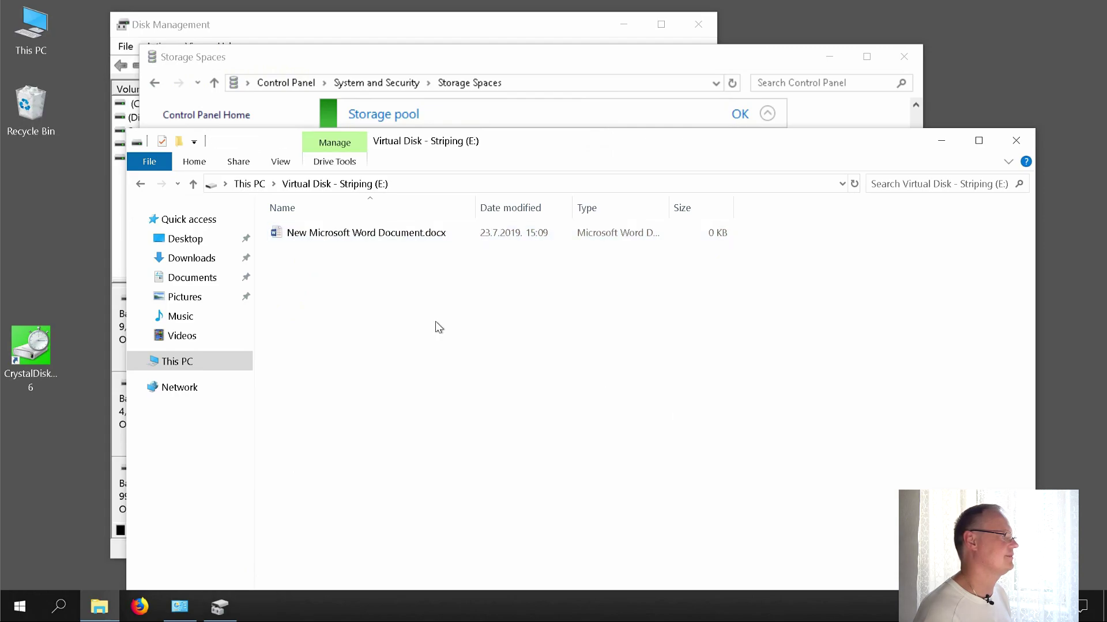
right_click(409, 266)
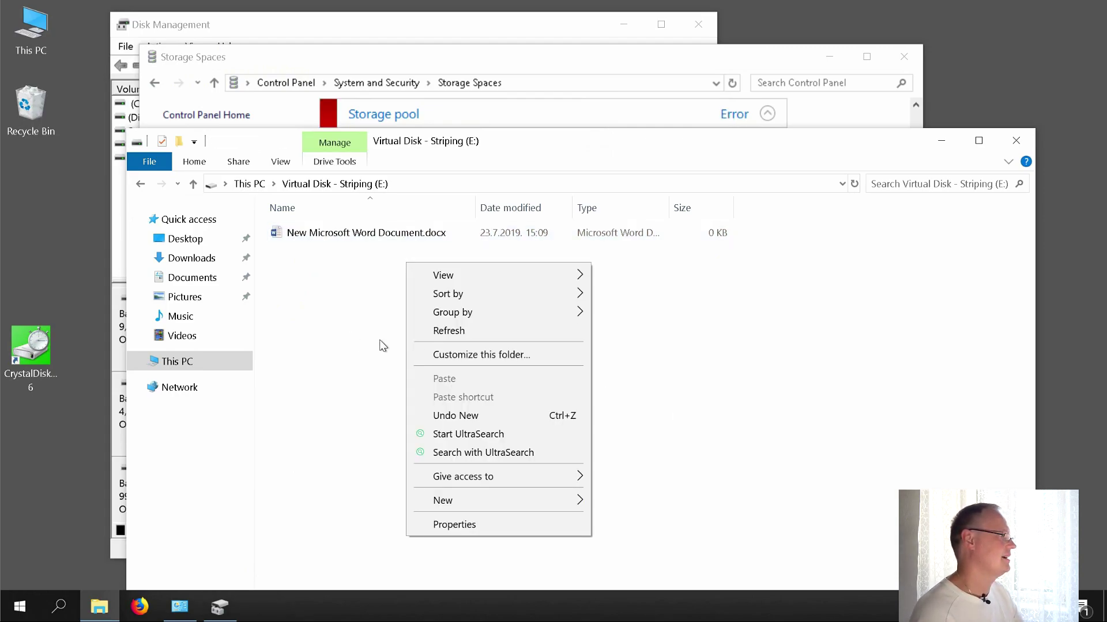
click(426, 331)
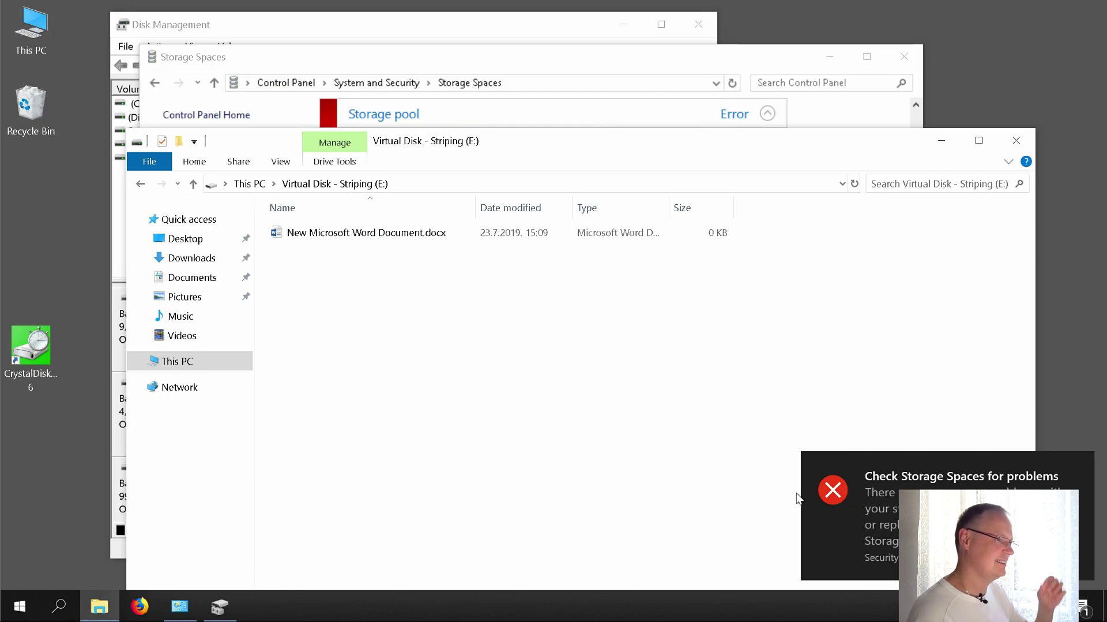
Step: Open the Storage Spaces problem alert and review the status of the storage spaces and physical drives in the pool
click(1081, 466)
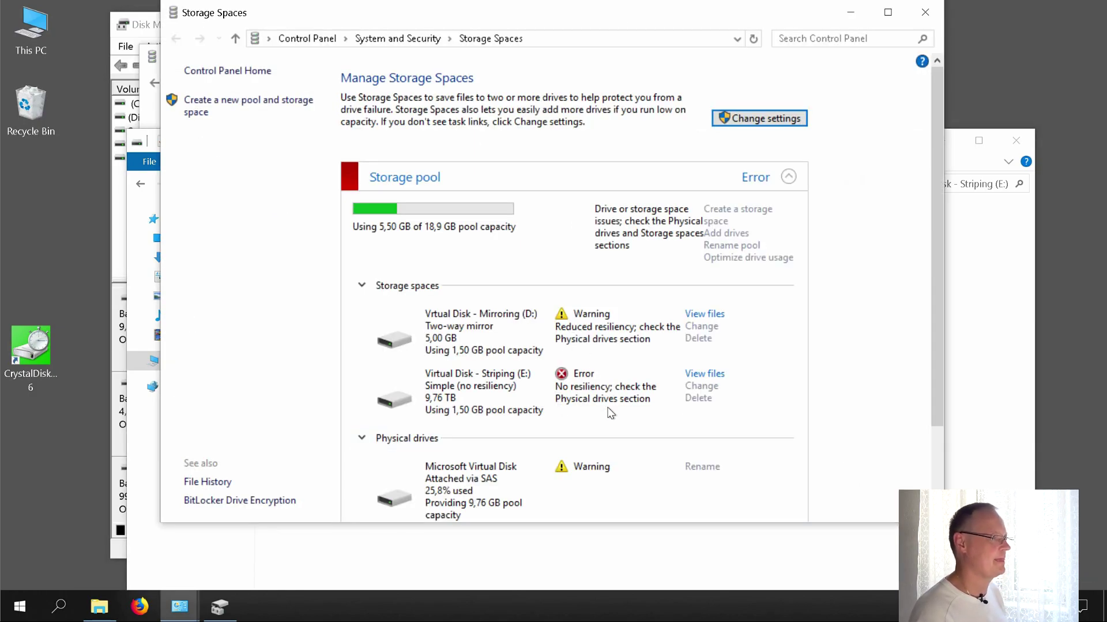
scroll(586, 421, down, 2)
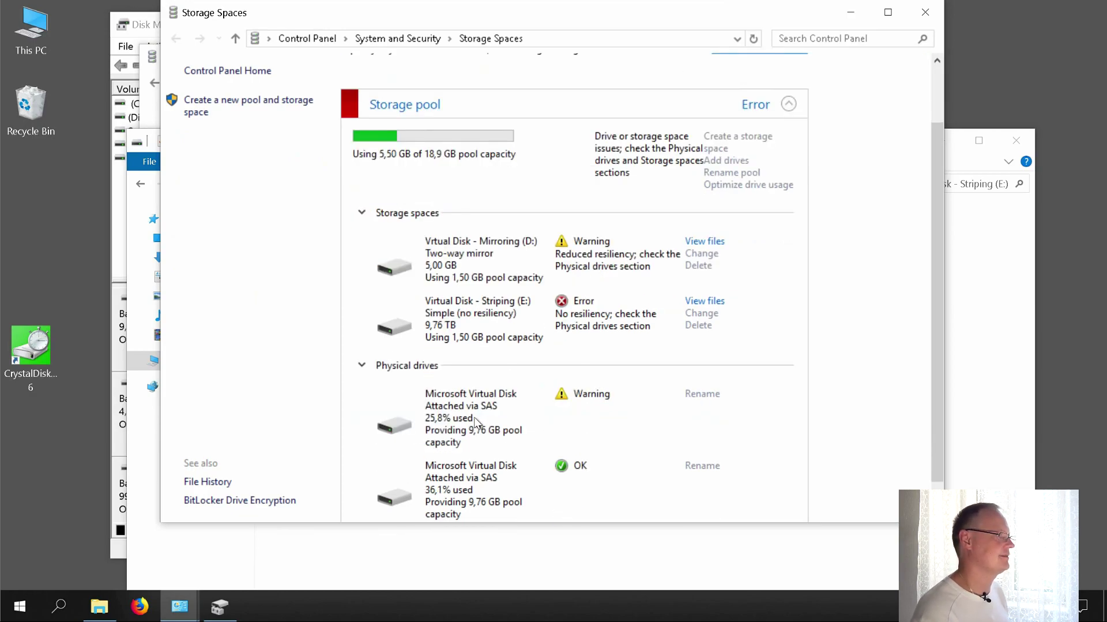
scroll(476, 423, down, 1)
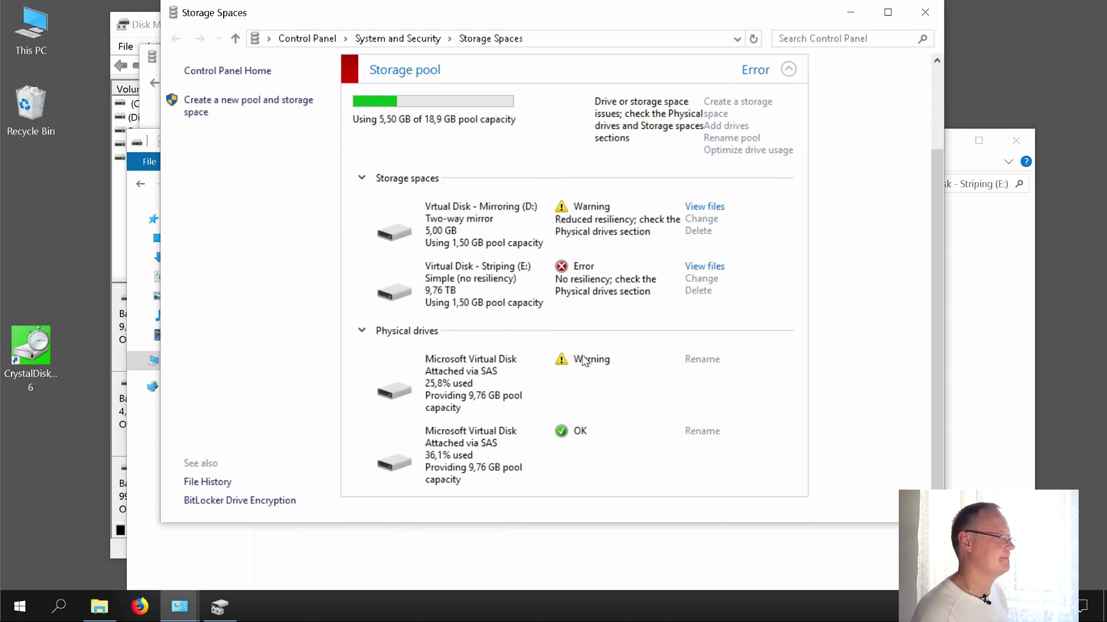
scroll(584, 360, up, 1)
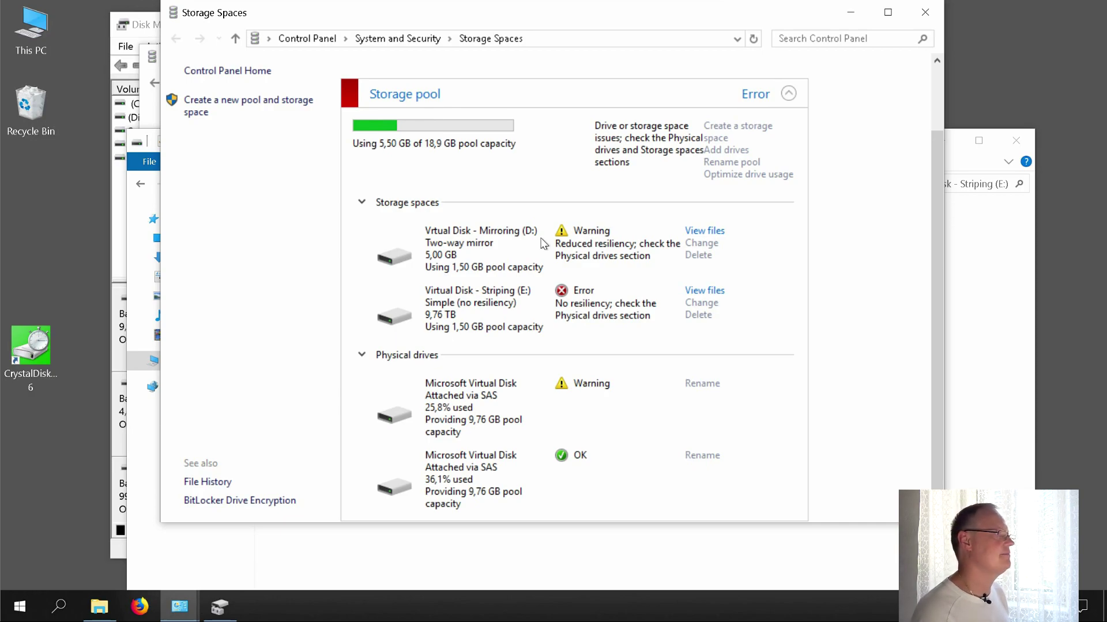
Step: Move the Storage Spaces window aside and create a new Microsoft Word document with the default name on the mirroring (D:) drive
drag(589, 18, 705, 444)
click(265, 182)
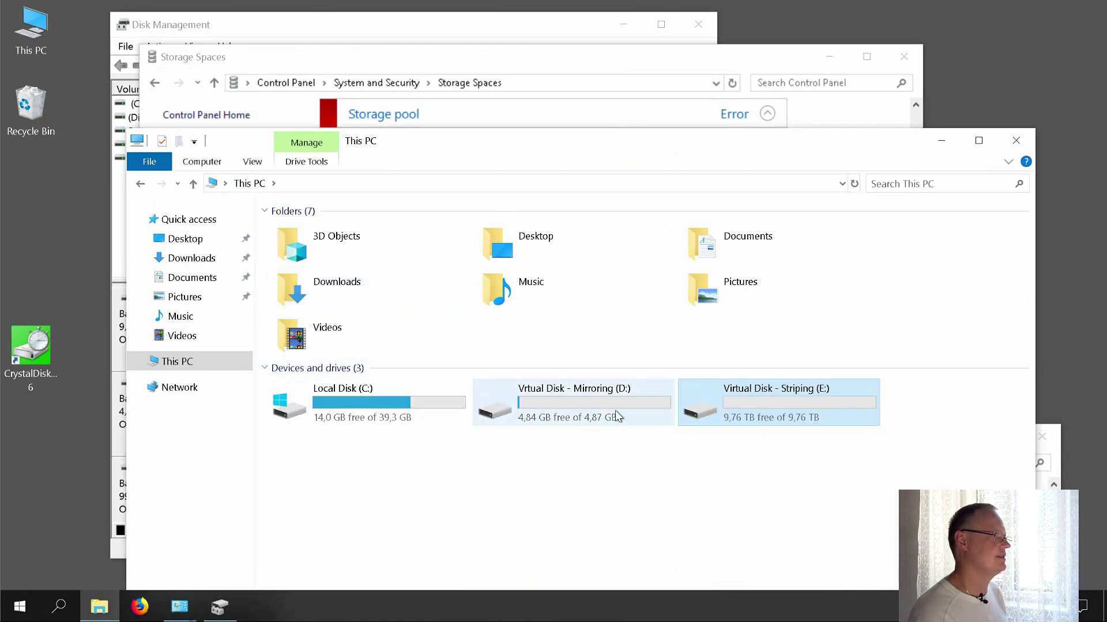
double_click(615, 410)
right_click(410, 329)
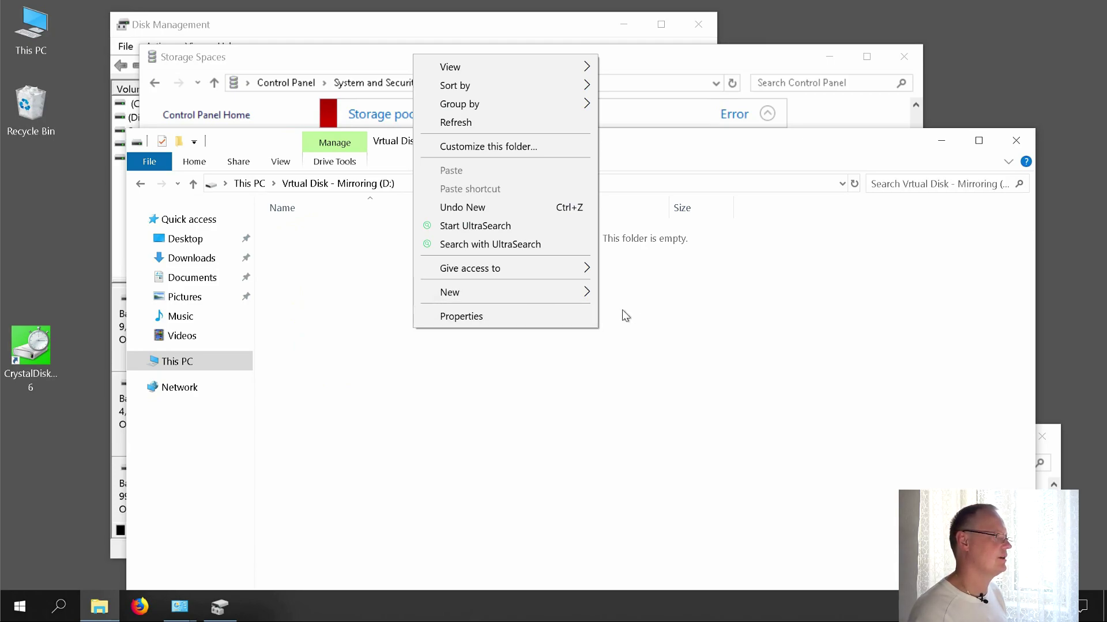
mouse_move(569, 299)
click(638, 390)
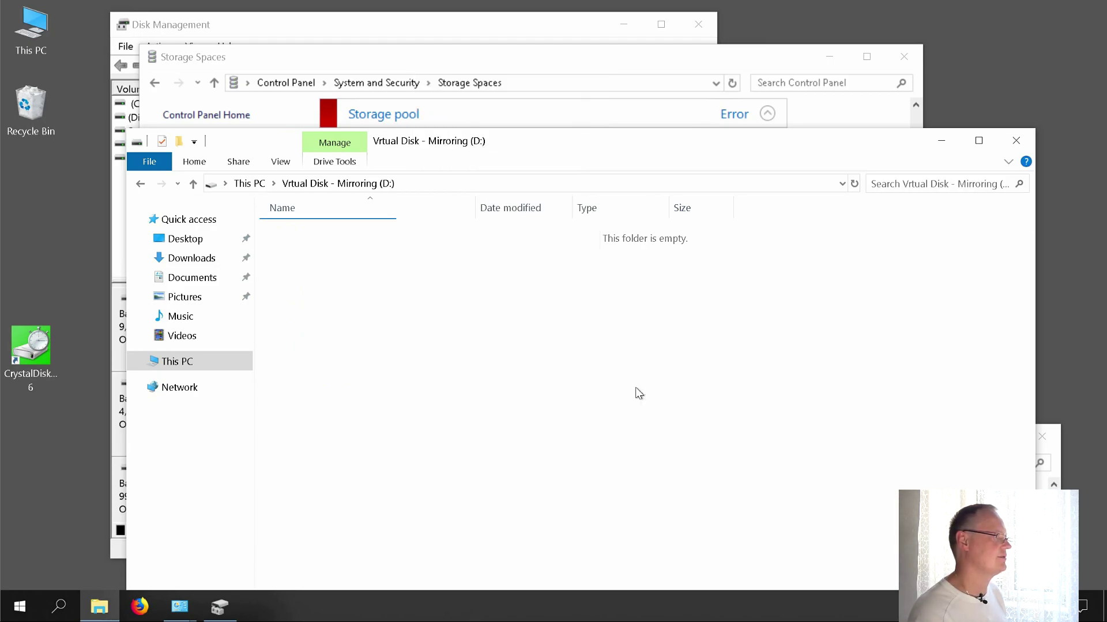
click(476, 317)
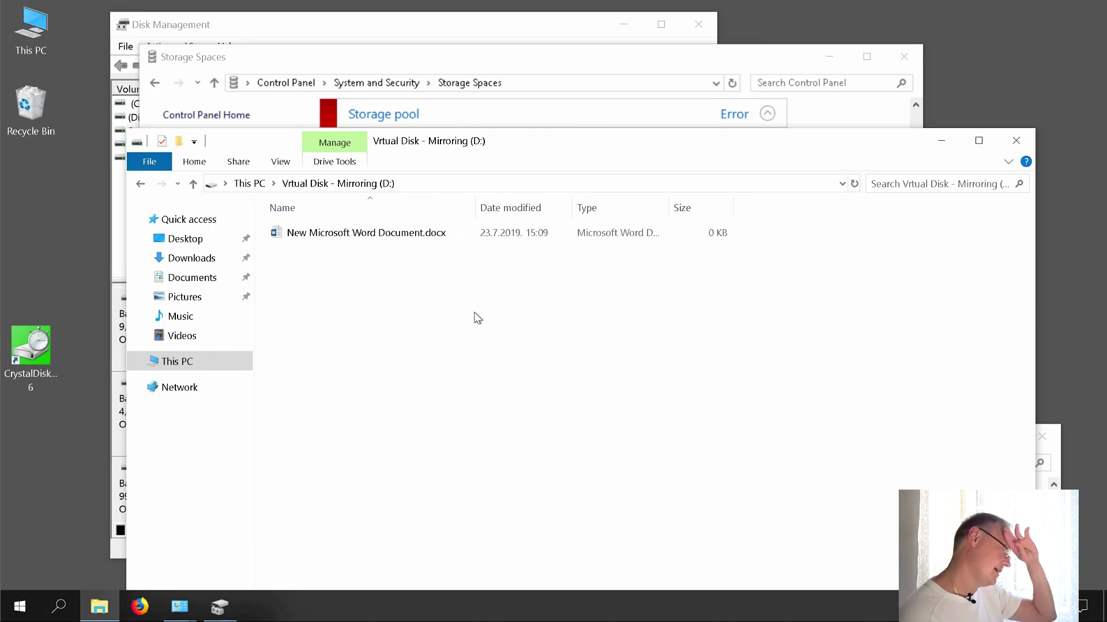
click(396, 238)
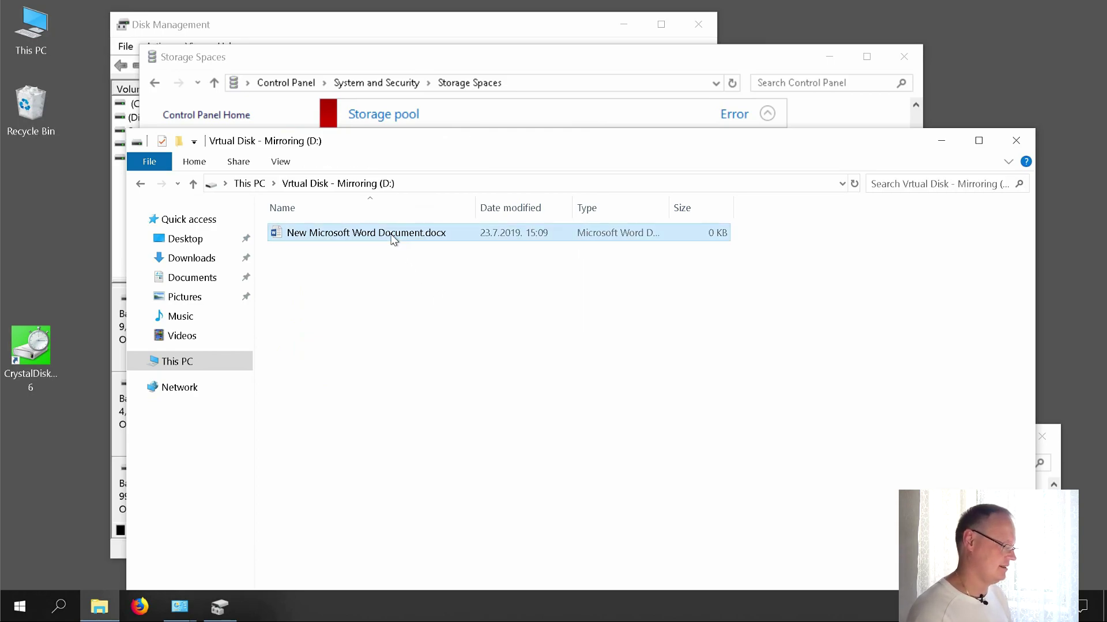
drag(393, 238, 84, 203)
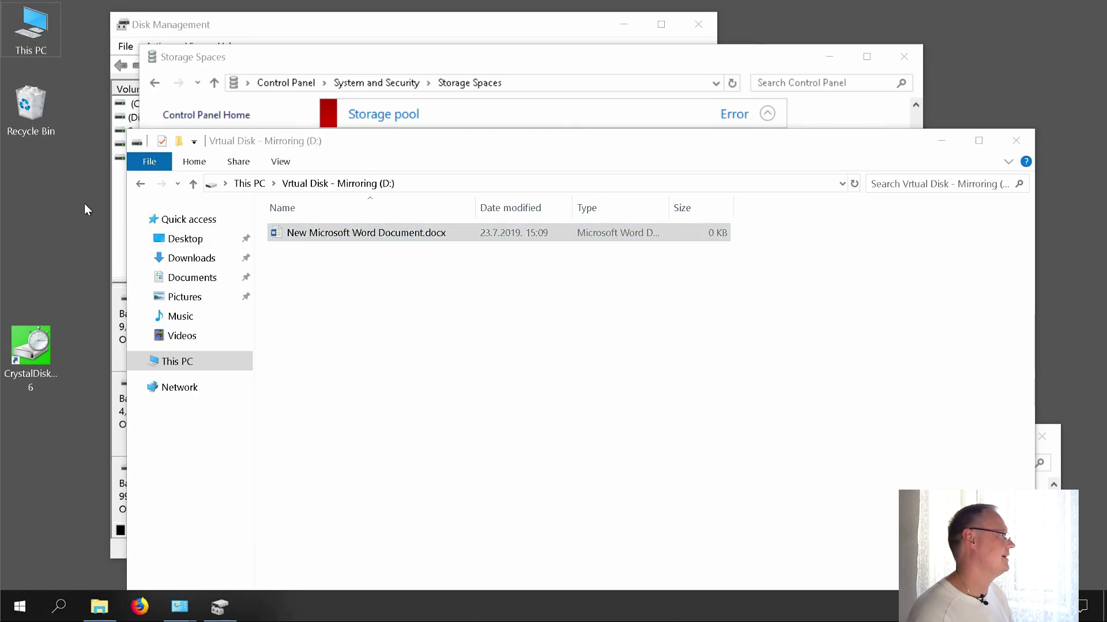
click(384, 297)
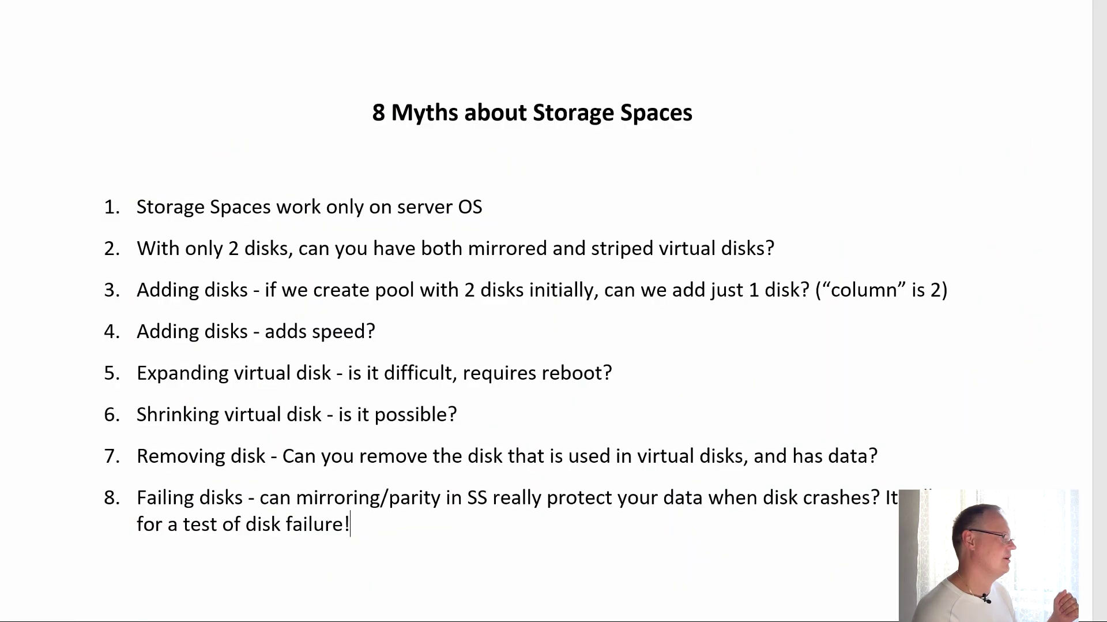
Step: Highlight item 8 about failing disks in the myths document and clear the selection
drag(200, 497, 364, 534)
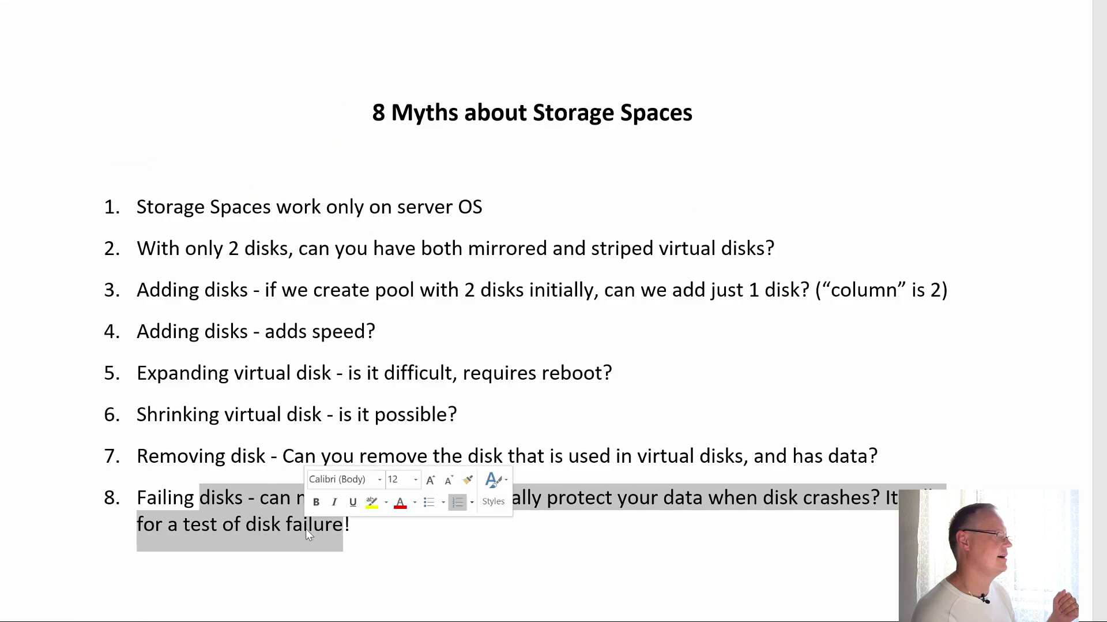
click(364, 534)
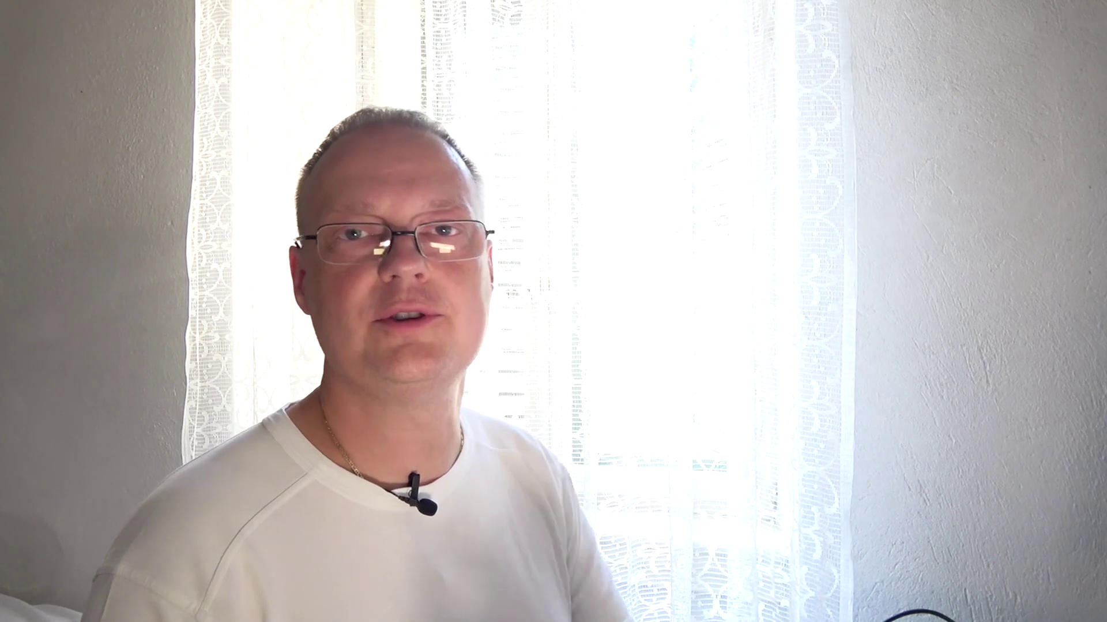